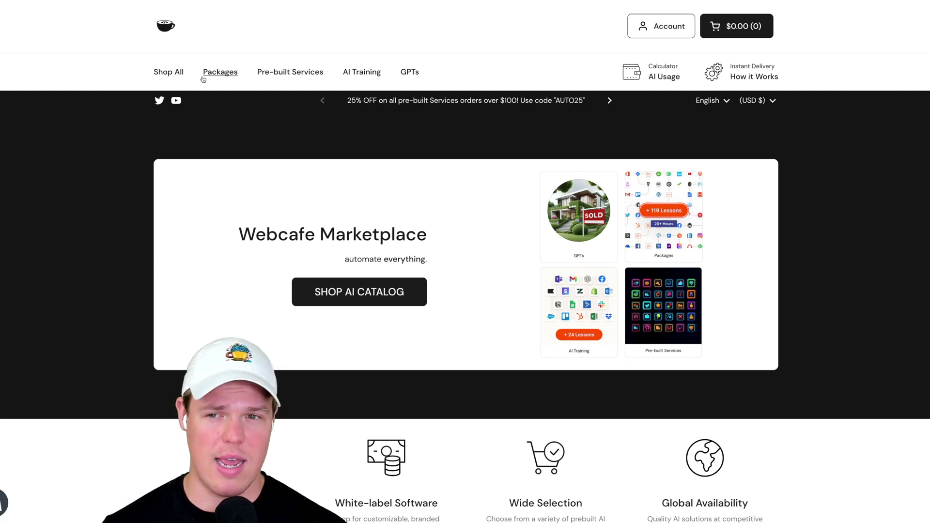
# Step: Open the Request Custom Automation form from the Webcafe Marketplace Packages page
pyautogui.click(221, 73)
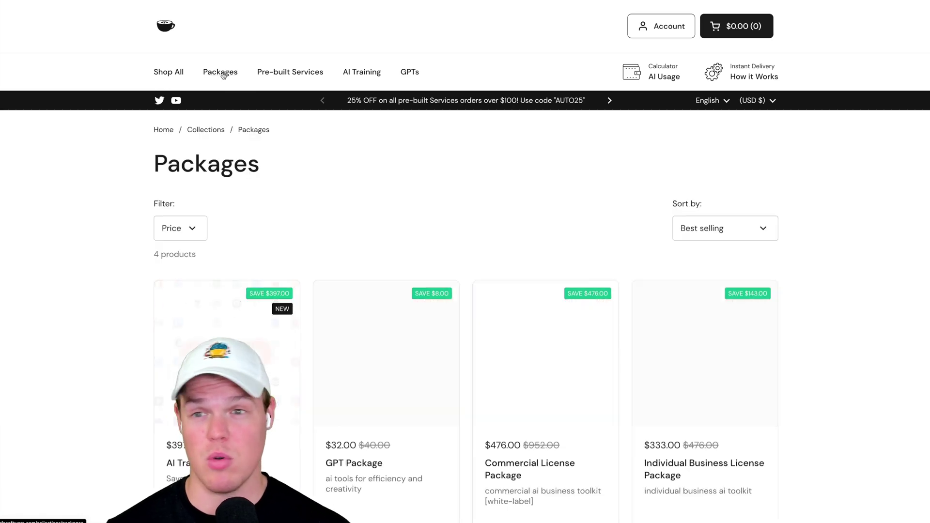
pyautogui.scroll(-9, 99, 354)
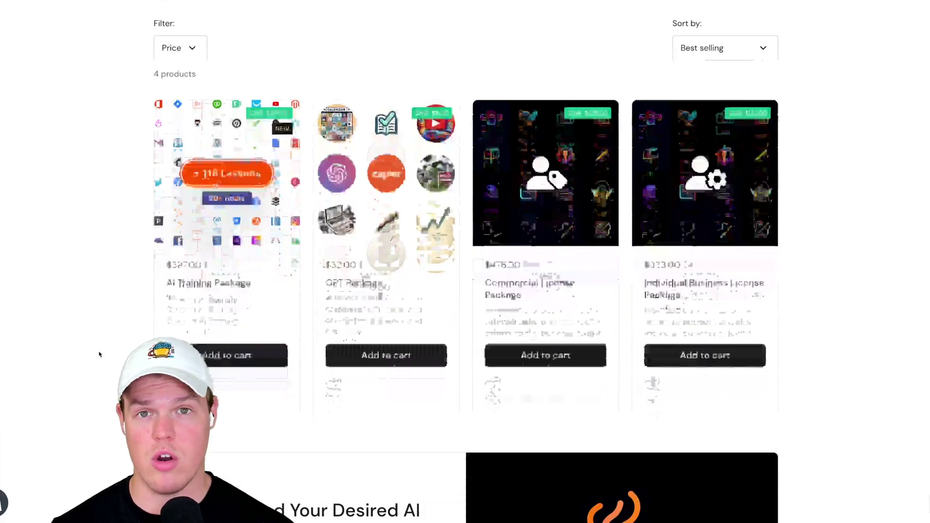
pyautogui.scroll(-1, 99, 354)
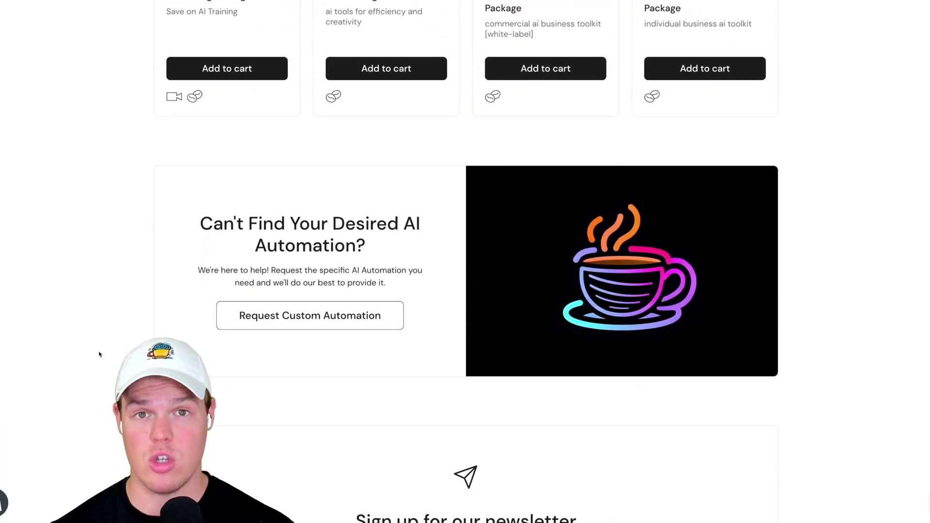
pyautogui.click(275, 327)
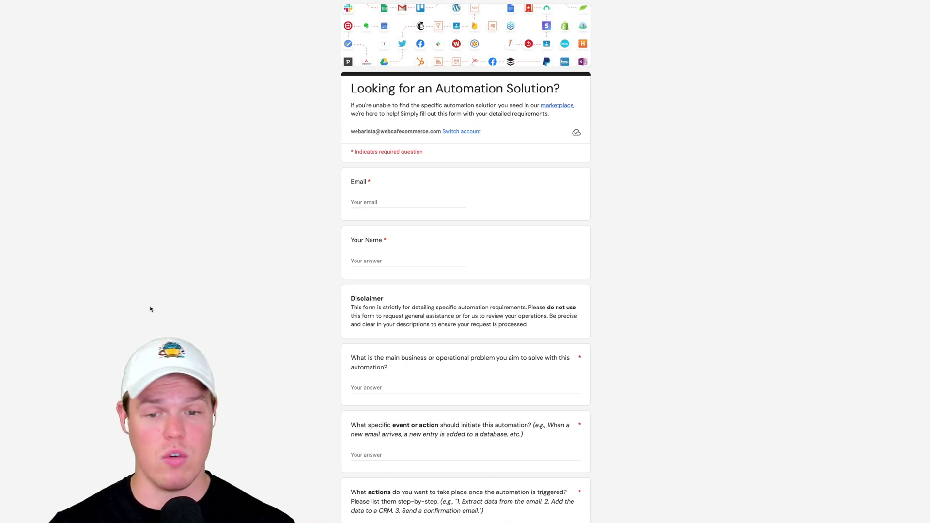
pyautogui.scroll(-7, 150, 309)
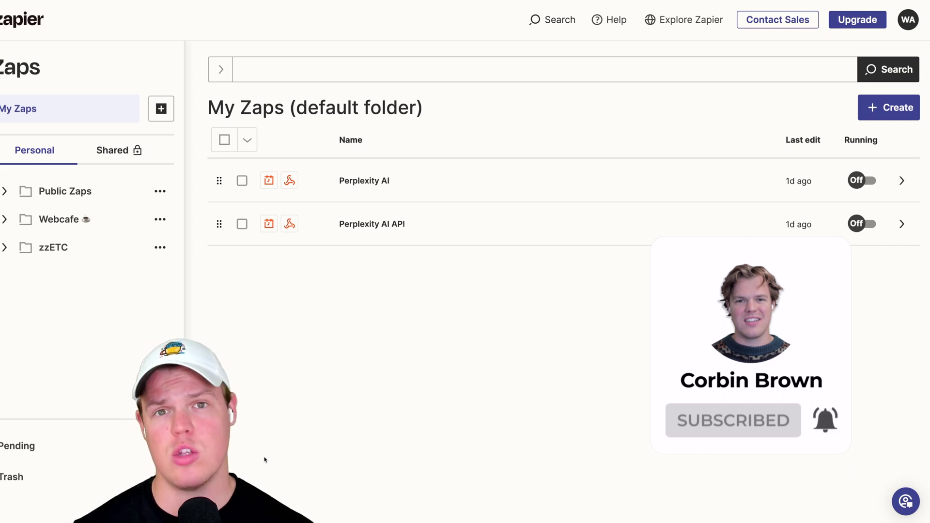
# Step: Create a new Zap triggered by Gmail's New Email Matching Search event
pyautogui.click(872, 114)
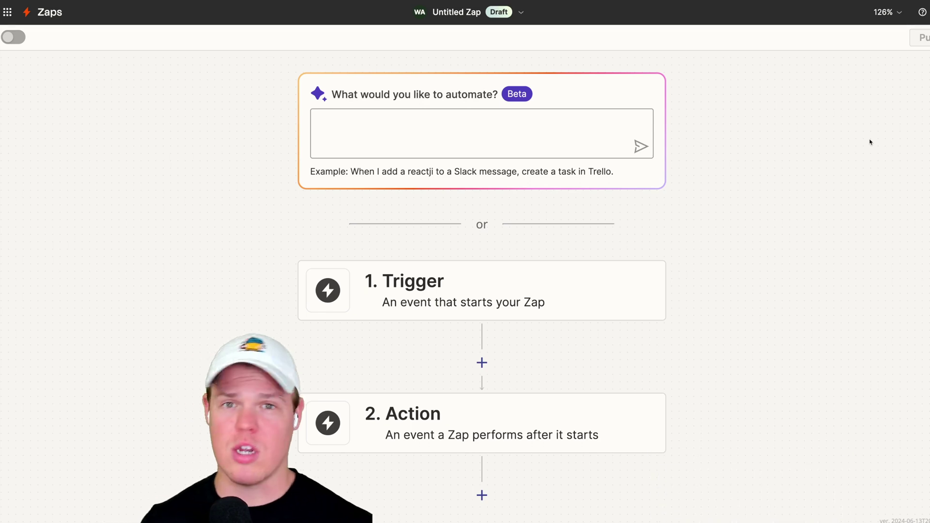
pyautogui.scroll(-2, 744, 198)
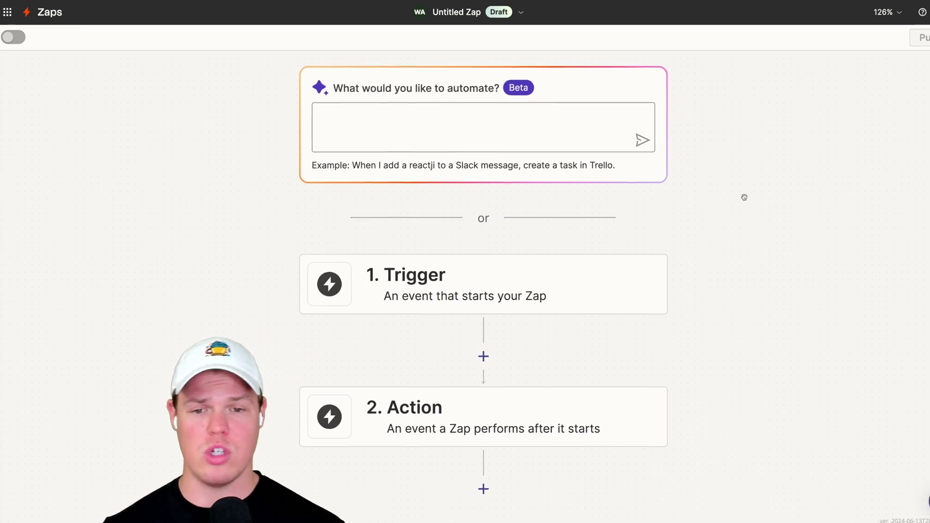
pyautogui.click(369, 249)
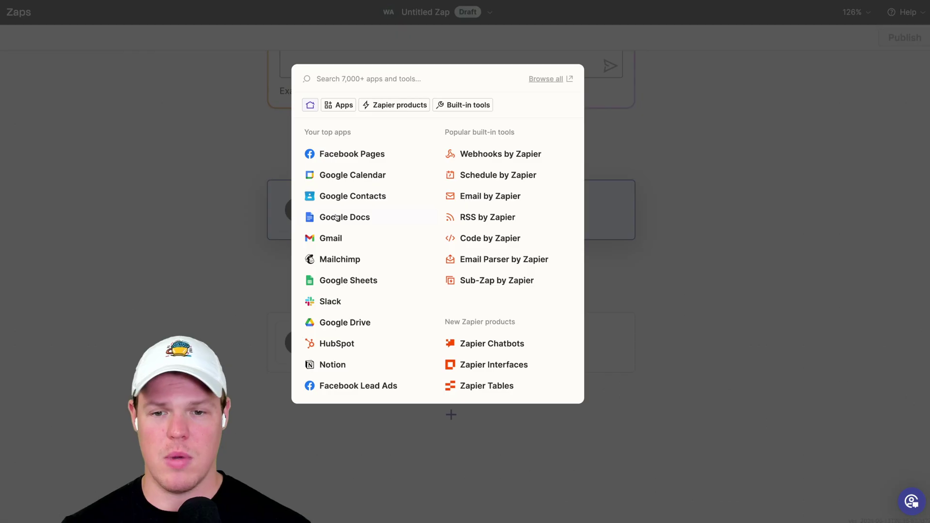
pyautogui.click(333, 239)
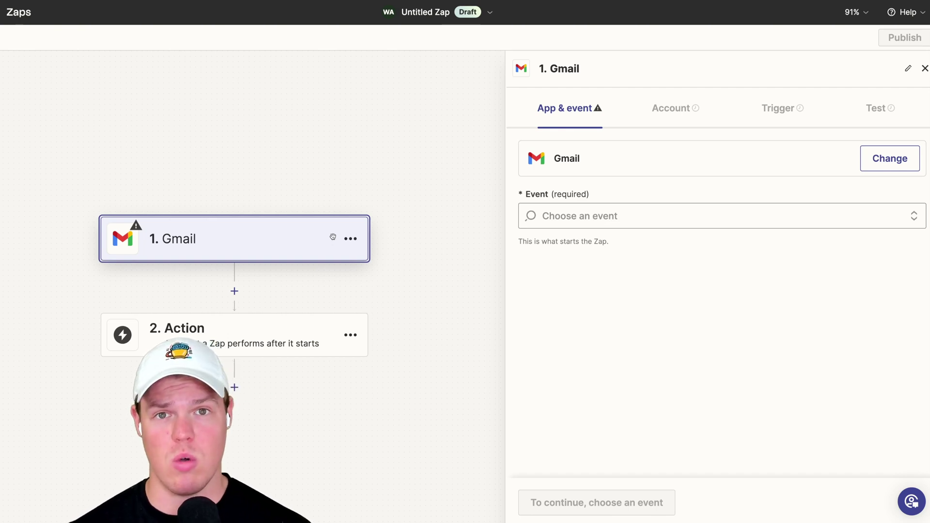
pyautogui.click(582, 216)
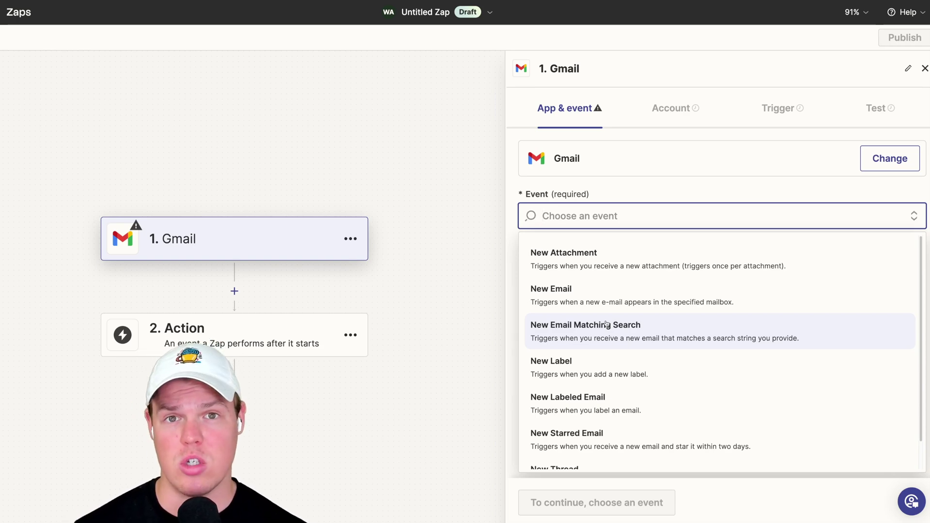
pyautogui.click(605, 323)
pyautogui.click(551, 502)
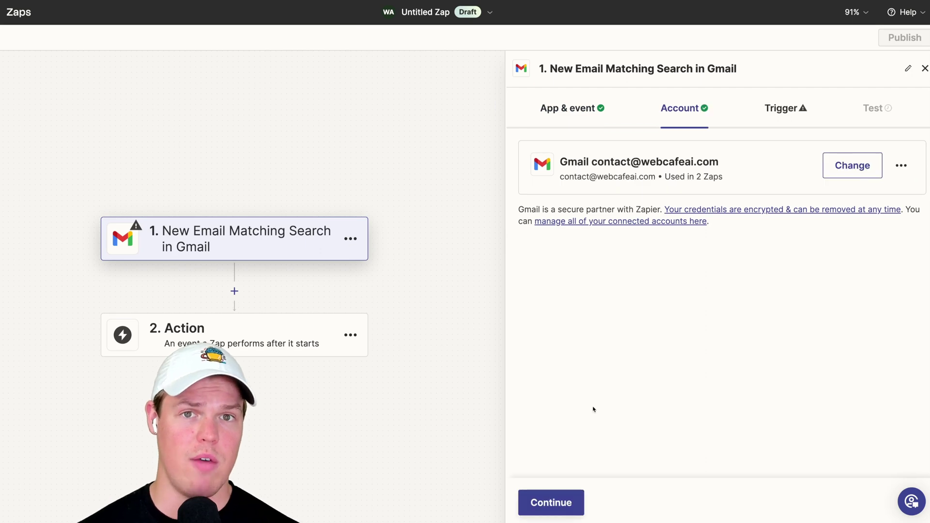
# Step: Set the Gmail trigger's search string to 'subject: Application'
pyautogui.click(613, 198)
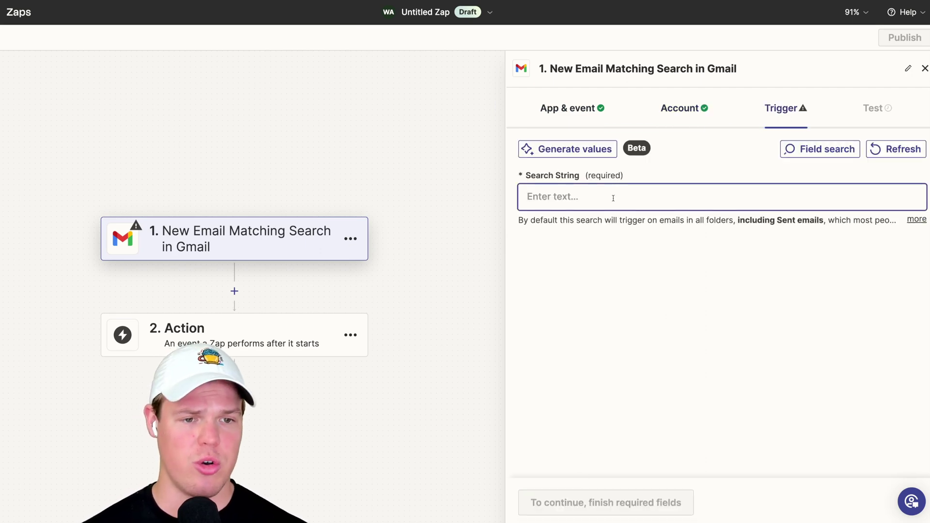
pyautogui.click(899, 221)
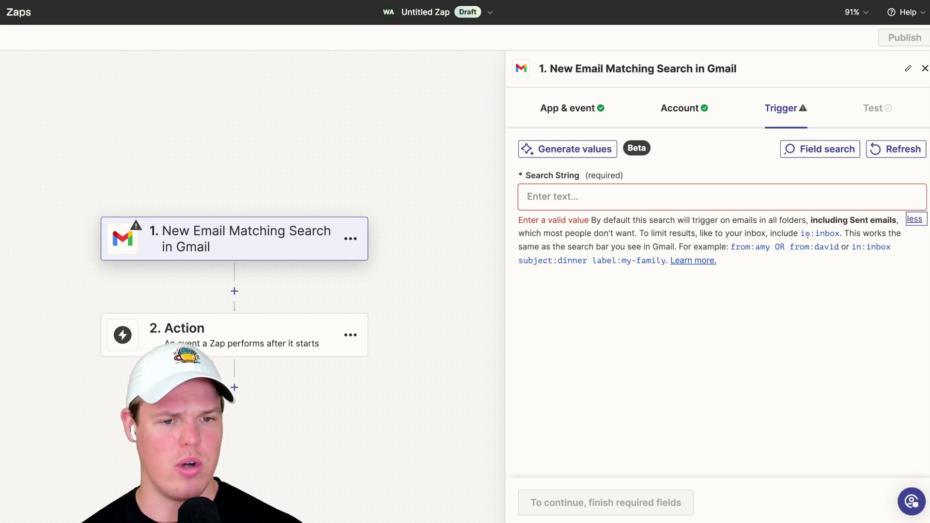
pyautogui.moveTo(519, 260); pyautogui.dragTo(552, 261)
pyautogui.hotkey('ctrl', 'c')
pyautogui.click(576, 204)
pyautogui.hotkey('ctrl', 'v')
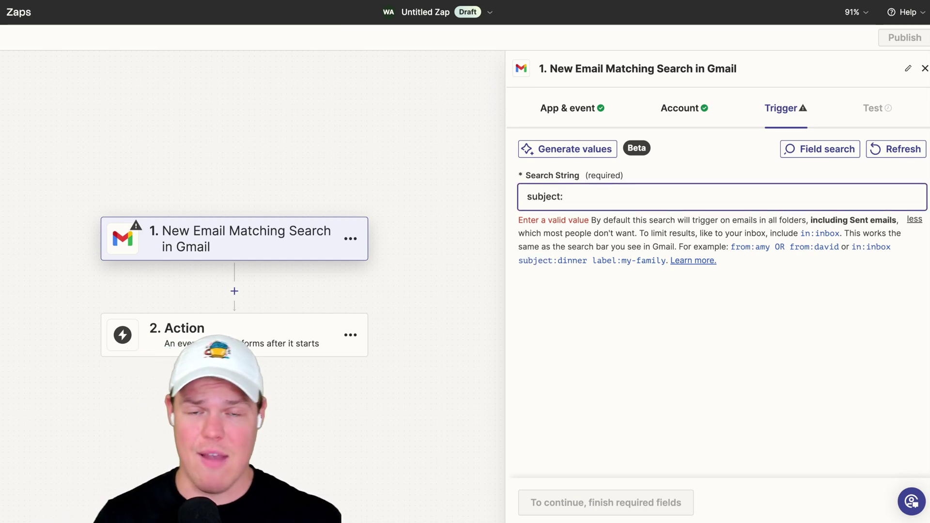
pyautogui.write('Application')
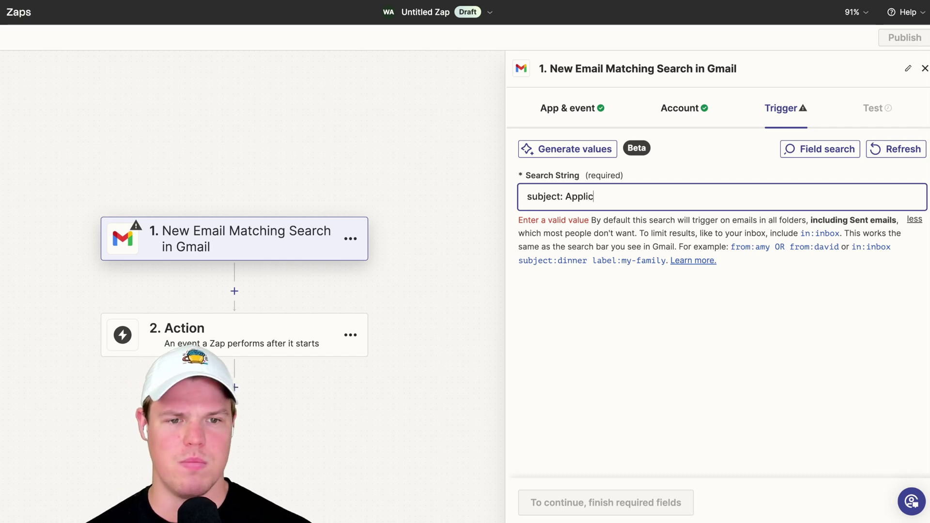
pyautogui.click(473, 114)
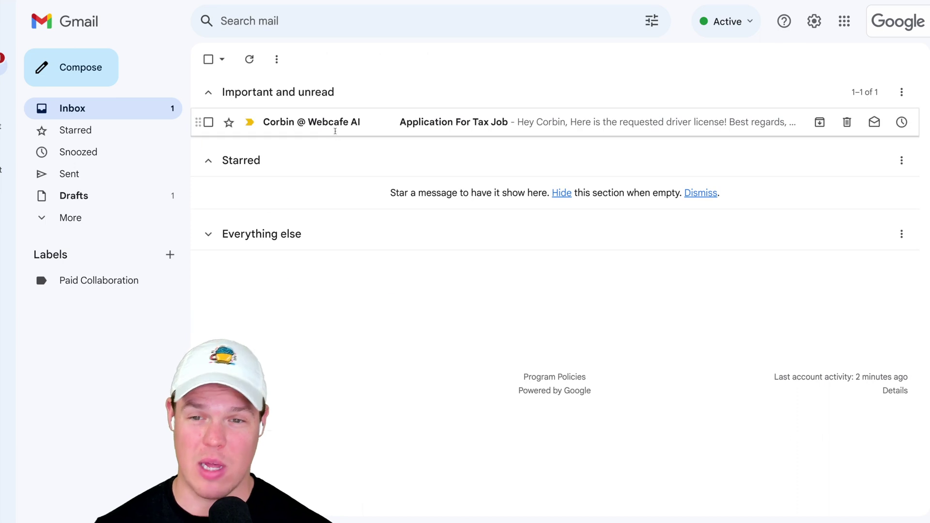
# Step: Open the Application For Tax Job email and preview its driver license image attachment
pyautogui.click(335, 130)
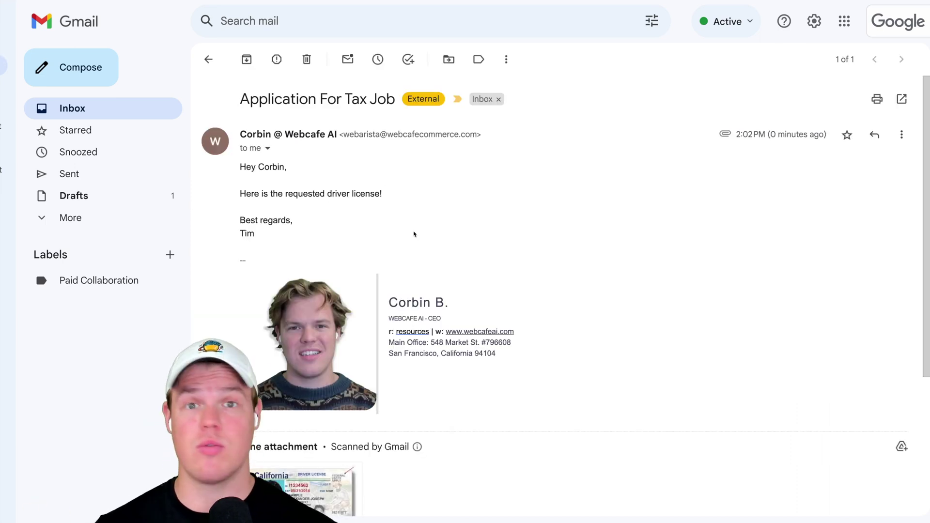
pyautogui.scroll(-1, 414, 234)
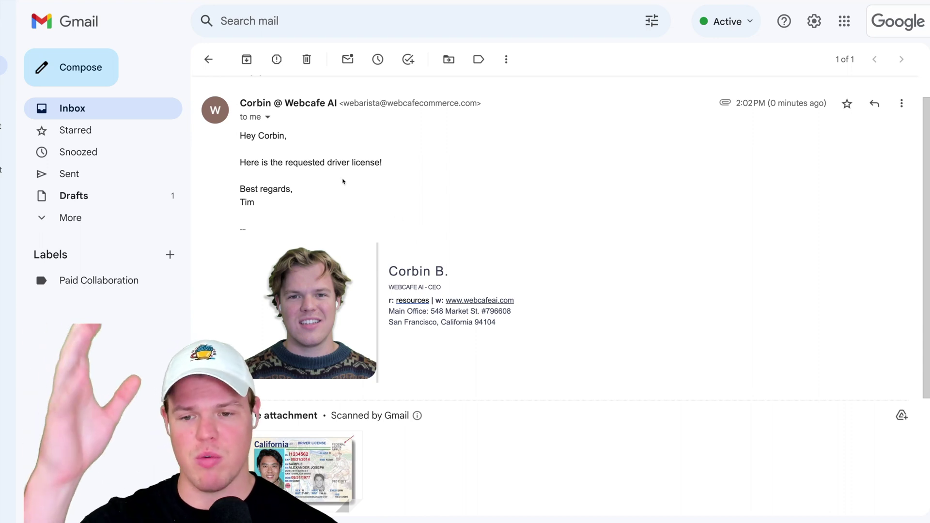
pyautogui.scroll(-4, 343, 180)
pyautogui.scroll(-1, 331, 318)
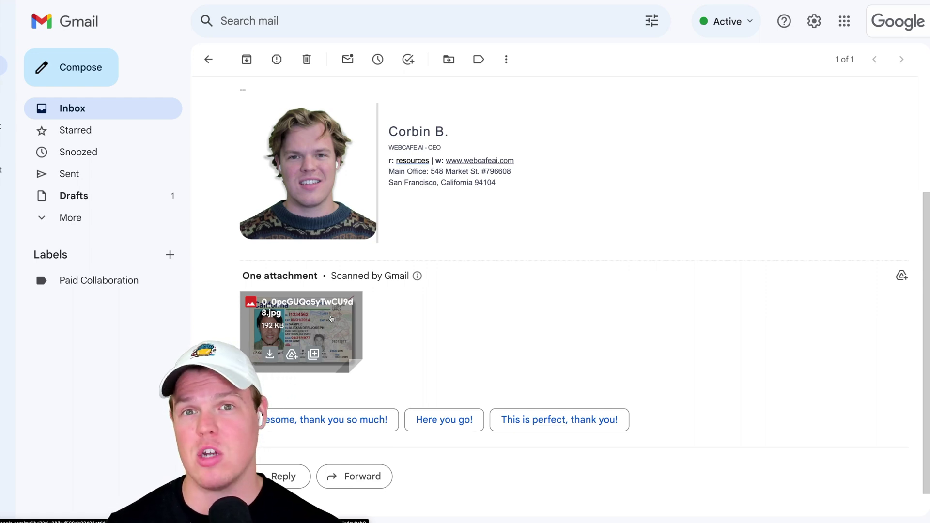
pyautogui.click(332, 318)
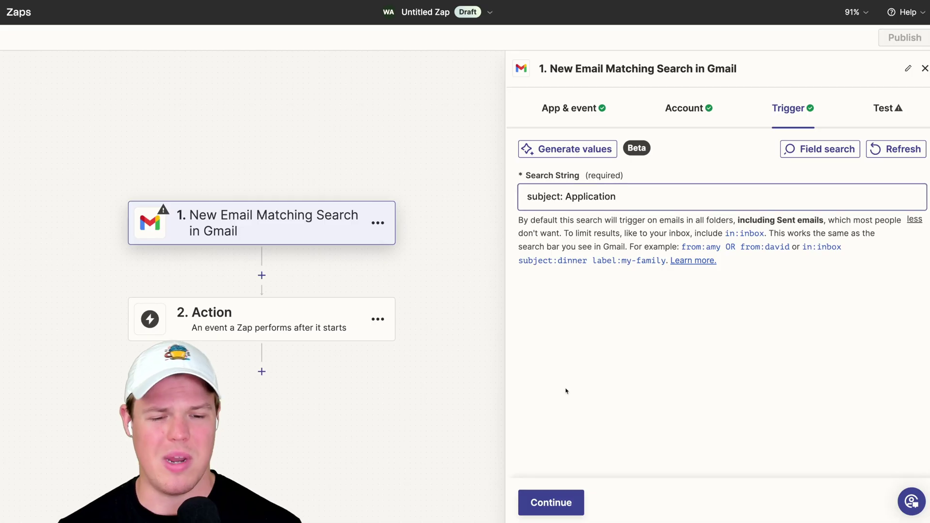
# Step: Test the Gmail trigger, then continue with the Email C record to add an action step
pyautogui.click(551, 502)
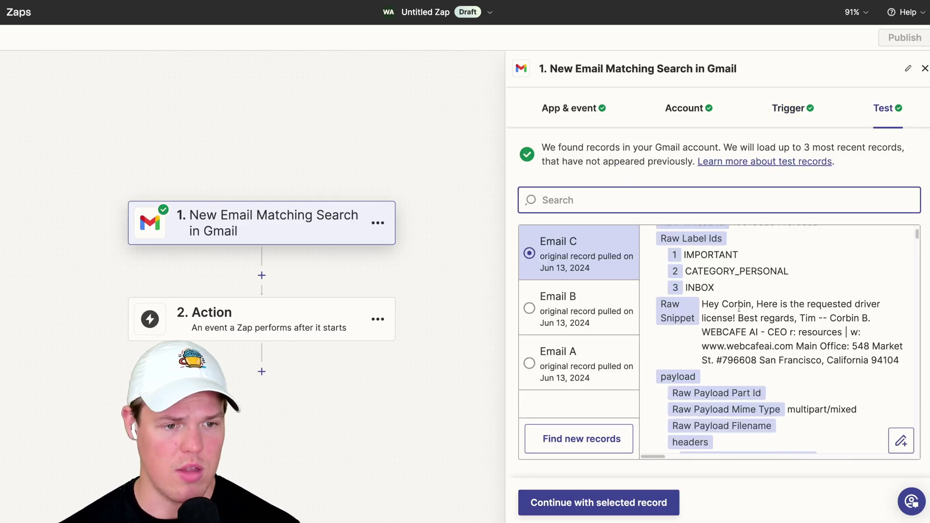
pyautogui.scroll(-8, 770, 358)
pyautogui.scroll(-5, 768, 319)
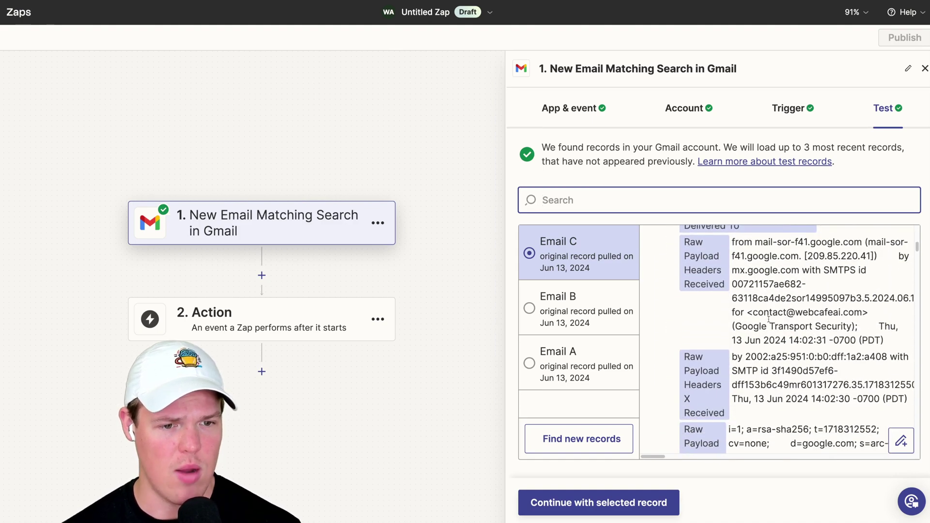
pyautogui.scroll(-5, 769, 321)
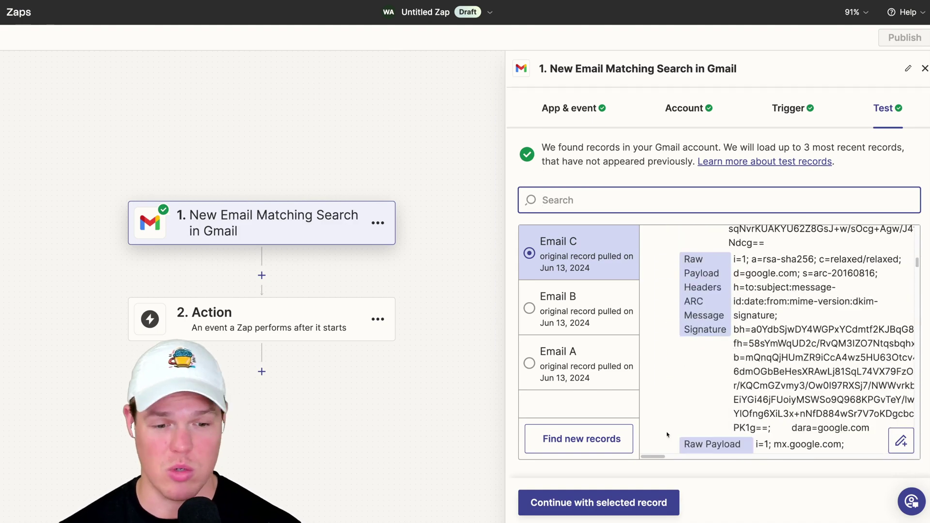
pyautogui.click(599, 502)
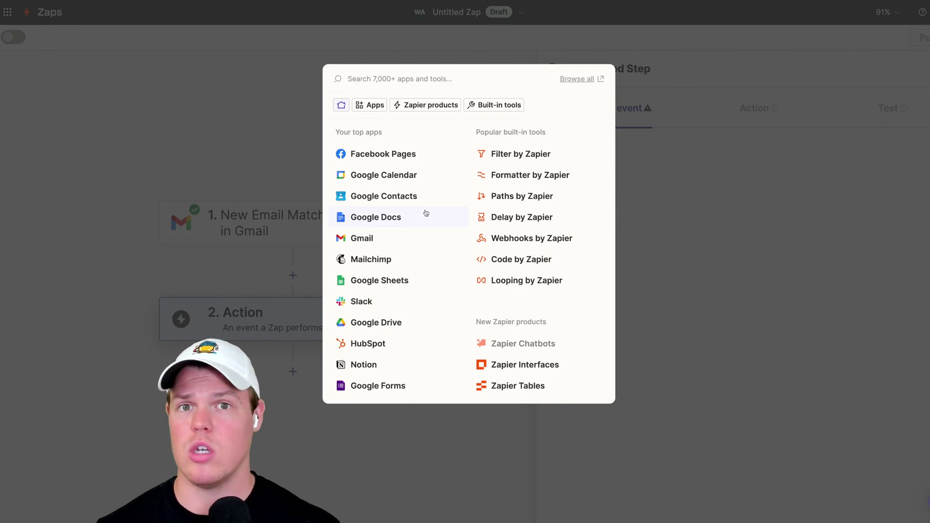
# Step: Search 'chatg', make ChatGPT step 2's app, and list its action events
pyautogui.write('chatg')
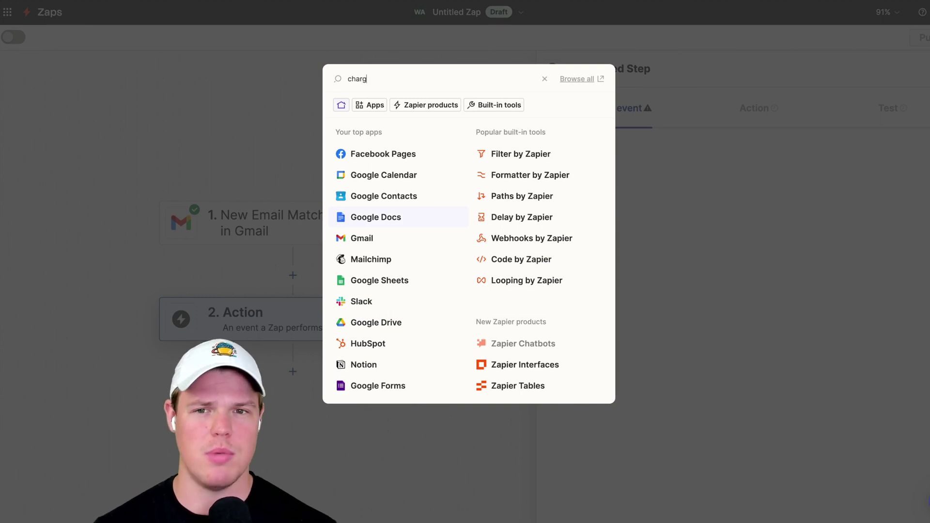
pyautogui.click(395, 114)
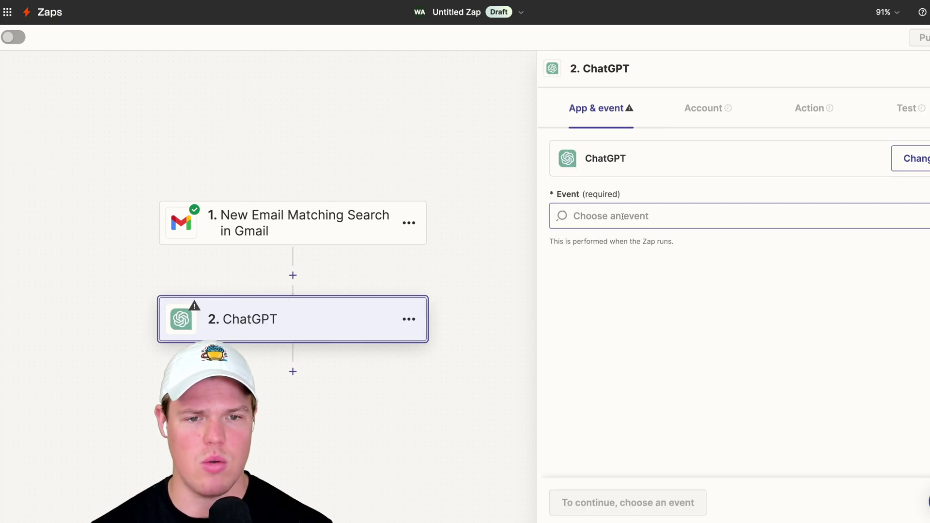
pyautogui.click(623, 215)
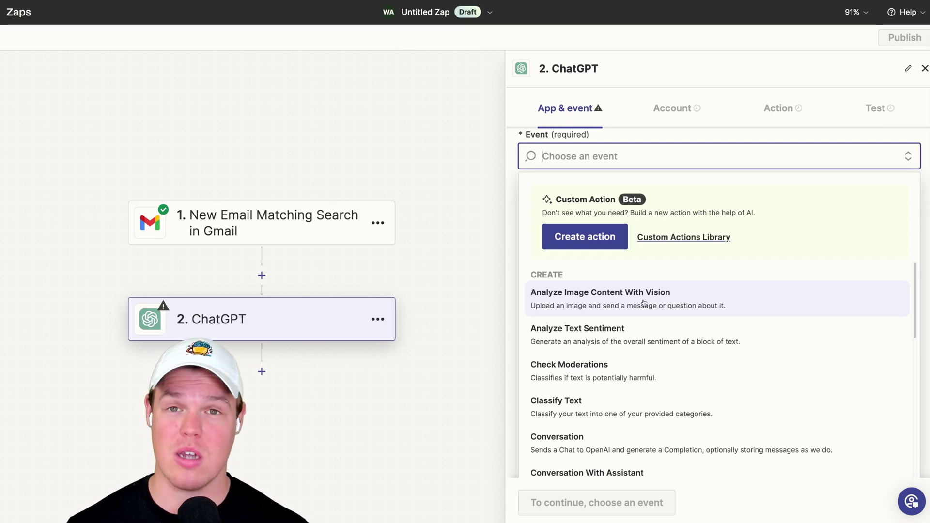
# Step: Choose Analyze Image Content With Vision and keep the connected ChatGPT account
pyautogui.click(644, 304)
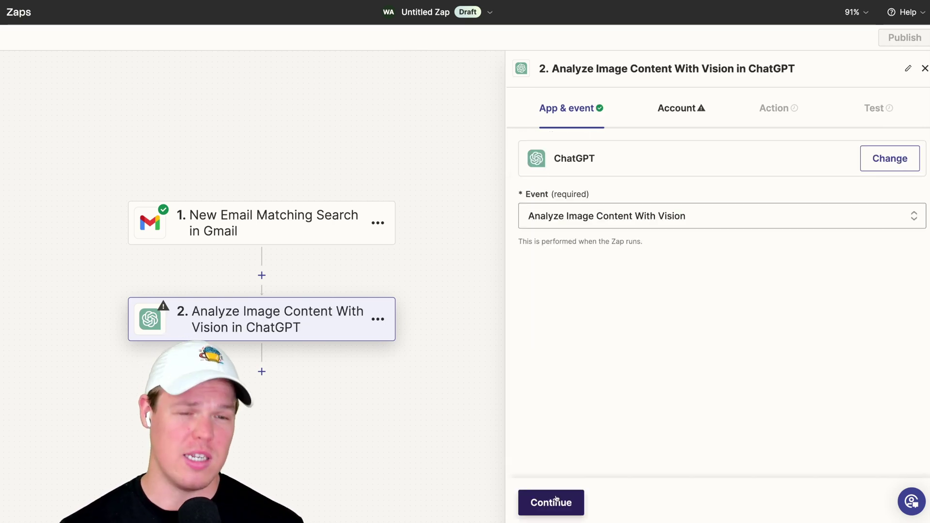
pyautogui.click(550, 502)
pyautogui.click(882, 167)
pyautogui.click(559, 501)
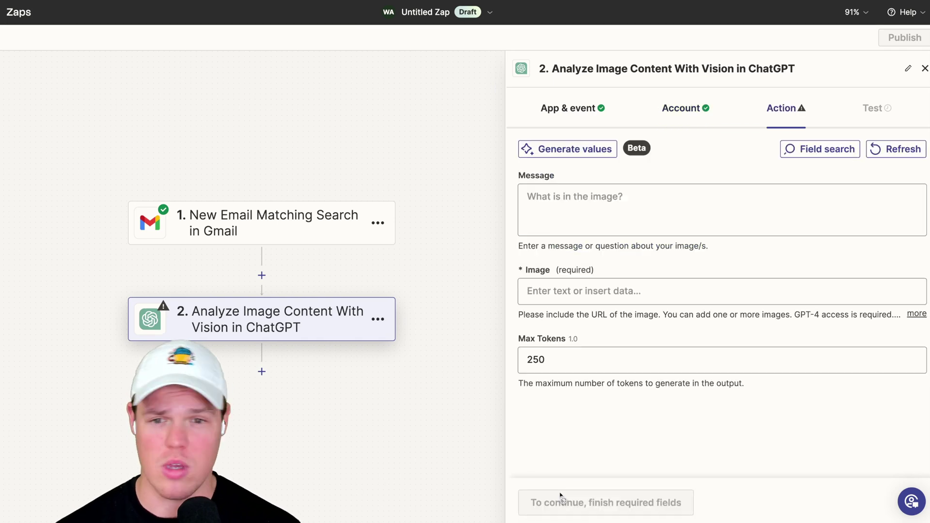
# Step: Set the vision step's Image field to Gmail's Attachment 1 Filename
pyautogui.click(656, 199)
pyautogui.click(707, 173)
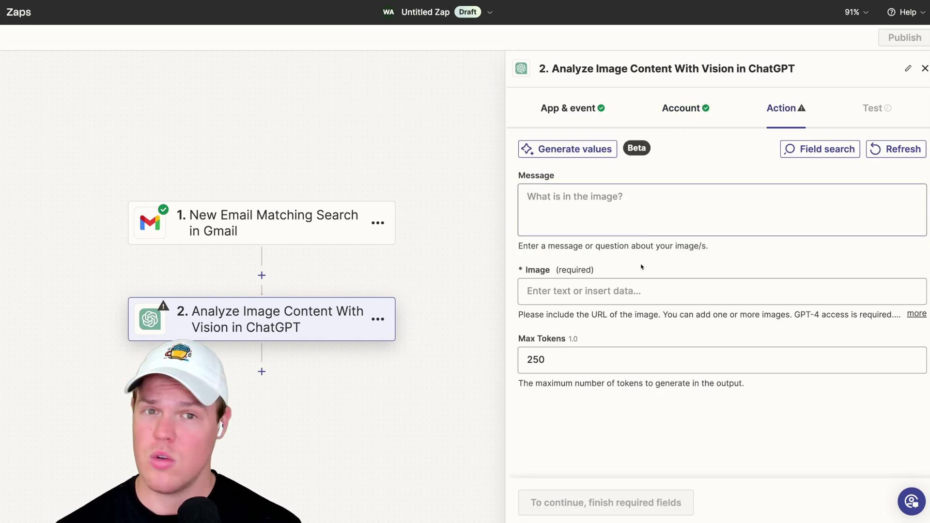
pyautogui.moveTo(467, 273); pyautogui.dragTo(495, 230)
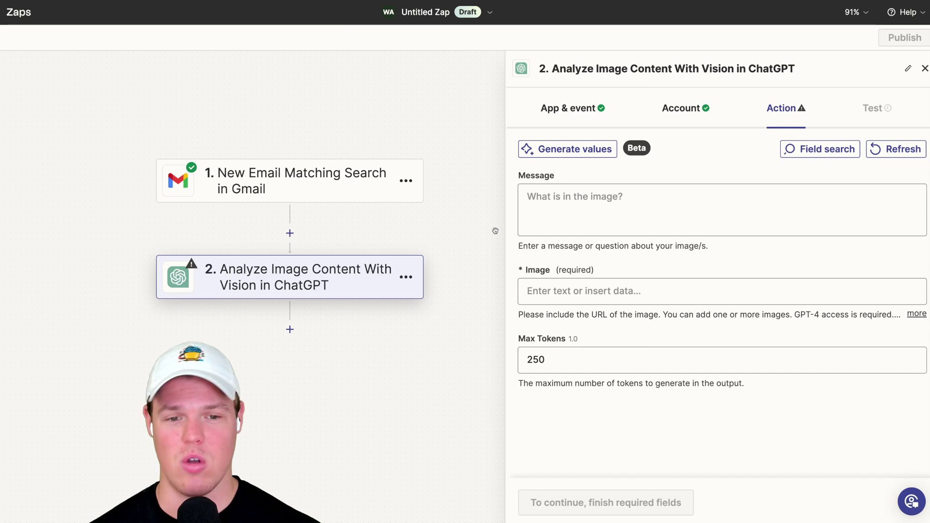
pyautogui.click(566, 300)
pyautogui.write('.jpg')
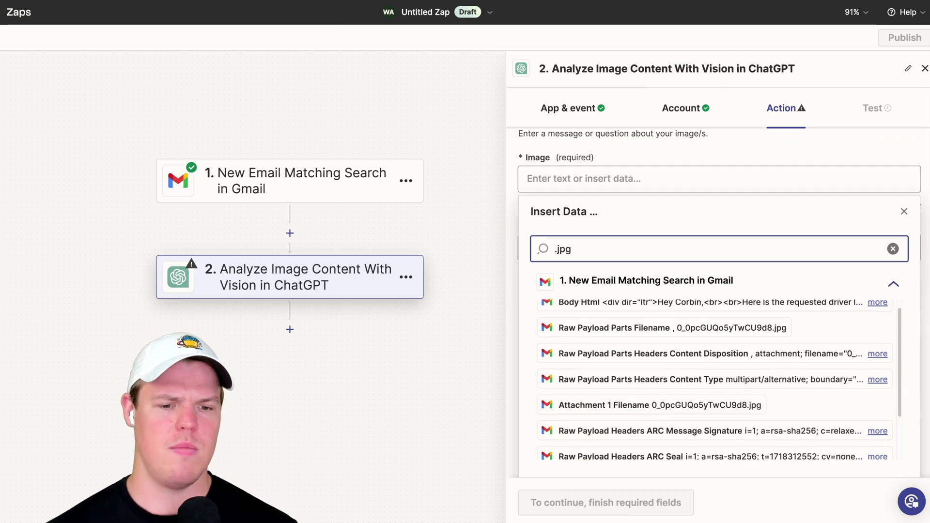
pyautogui.scroll(-3, 622, 384)
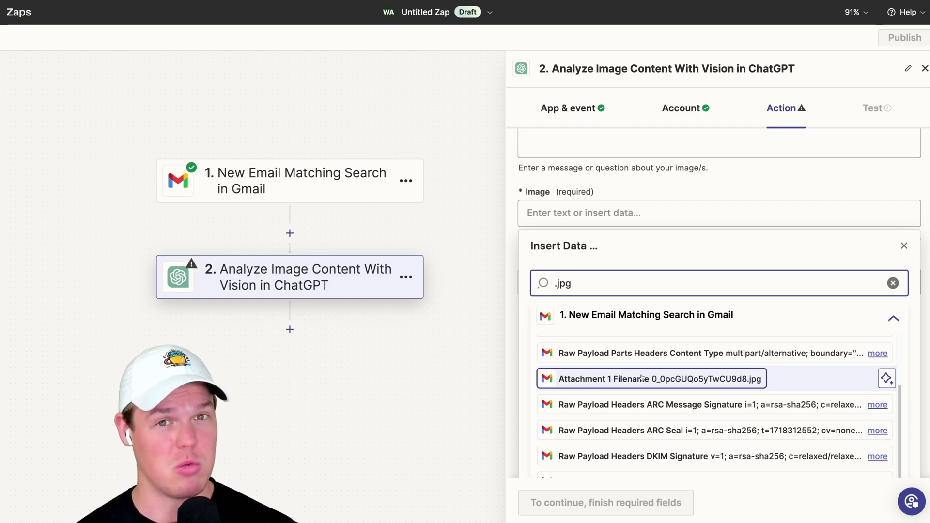
pyautogui.click(641, 377)
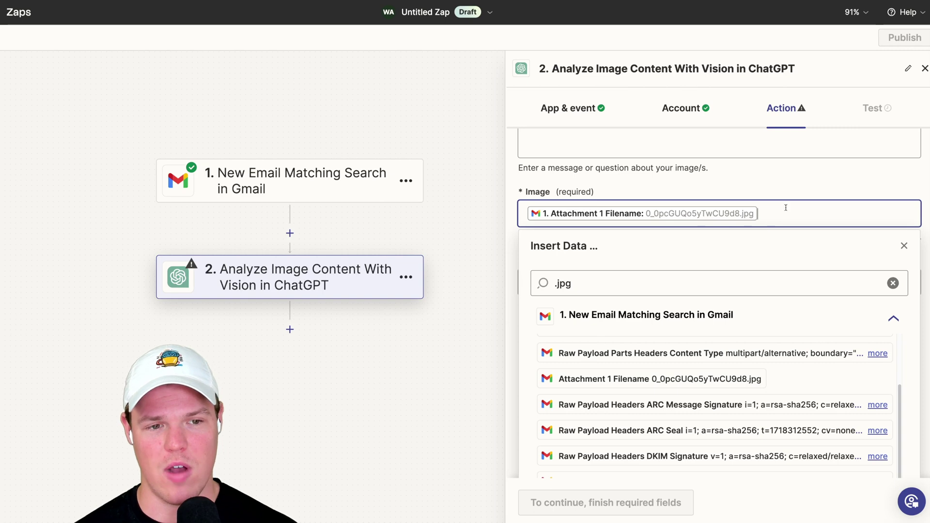
pyautogui.scroll(2, 790, 199)
# Step: Enter the message 'Extract the name on the driver license' and proceed to testing
pyautogui.click(709, 204)
pyautogui.write('E')
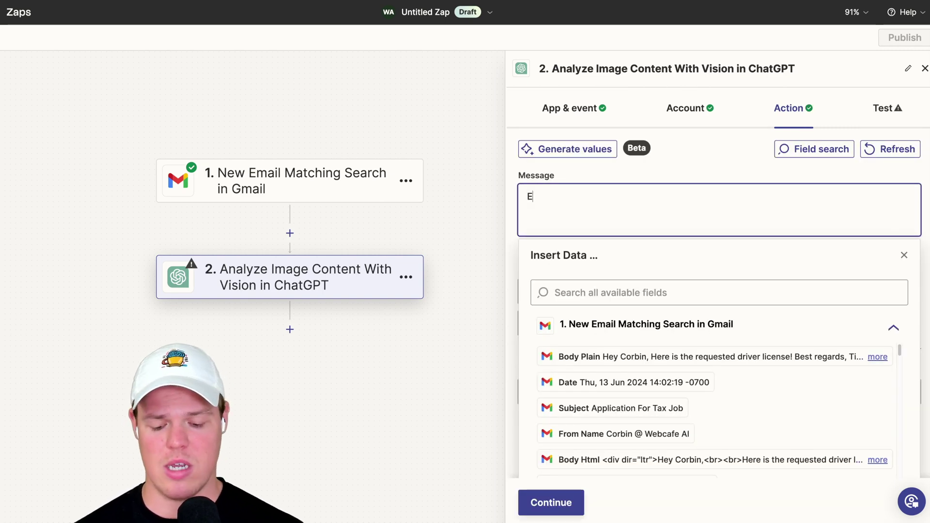
pyautogui.write('xtract the na')
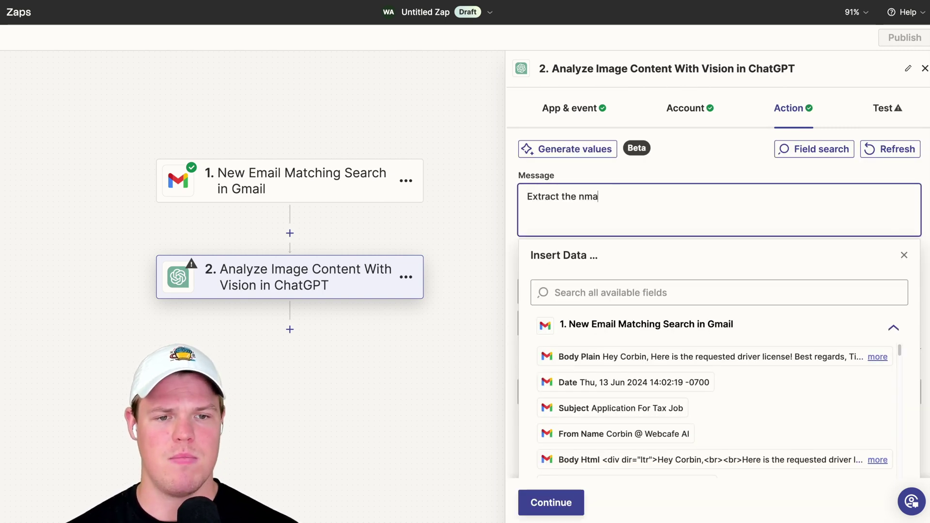
pyautogui.write('me on the driver license')
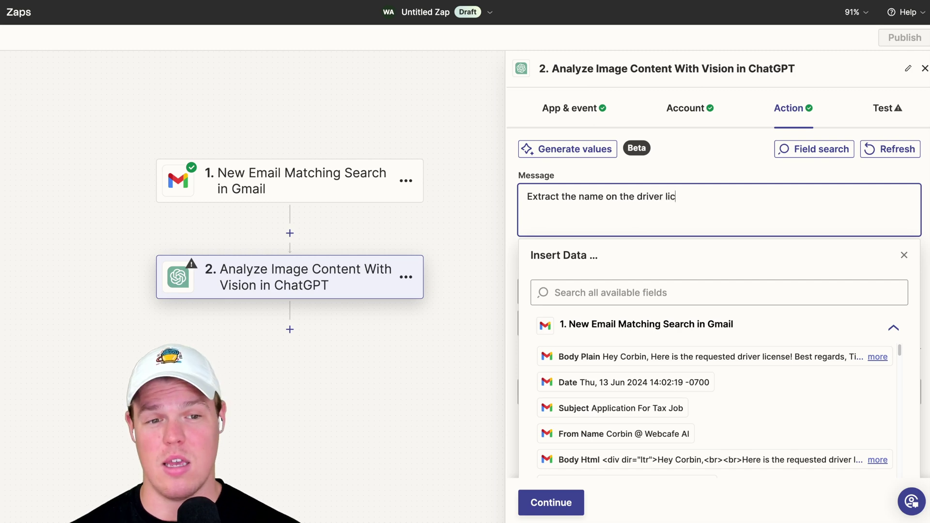
pyautogui.click(717, 181)
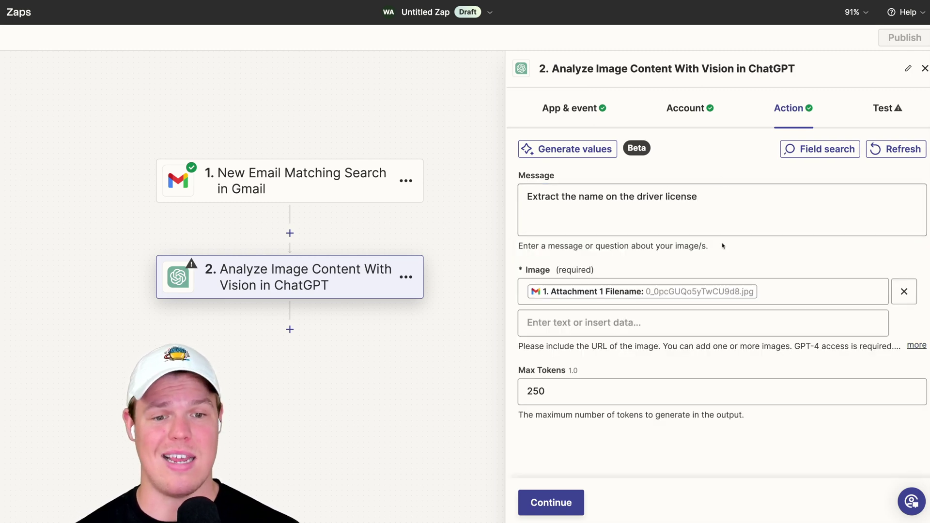
pyautogui.click(562, 502)
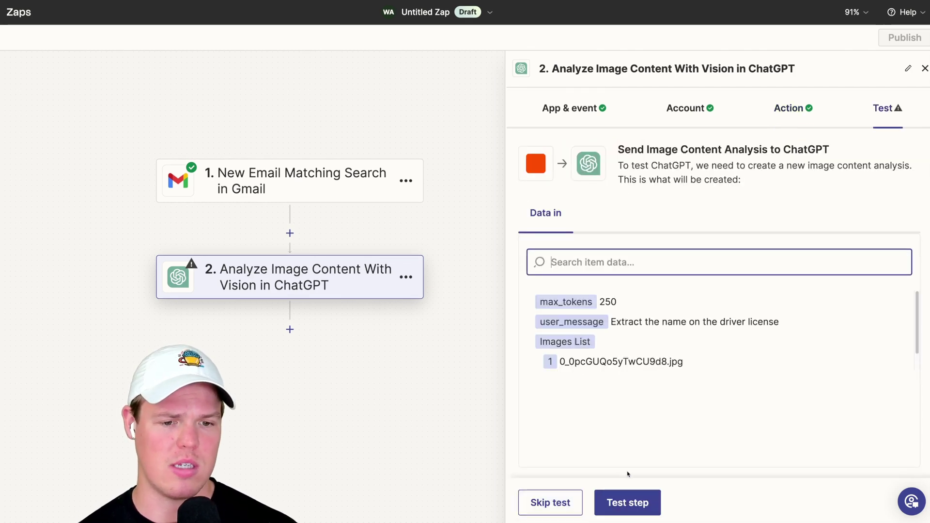
# Step: Test the vision step, then switch its Image field to All Attachments
pyautogui.click(634, 503)
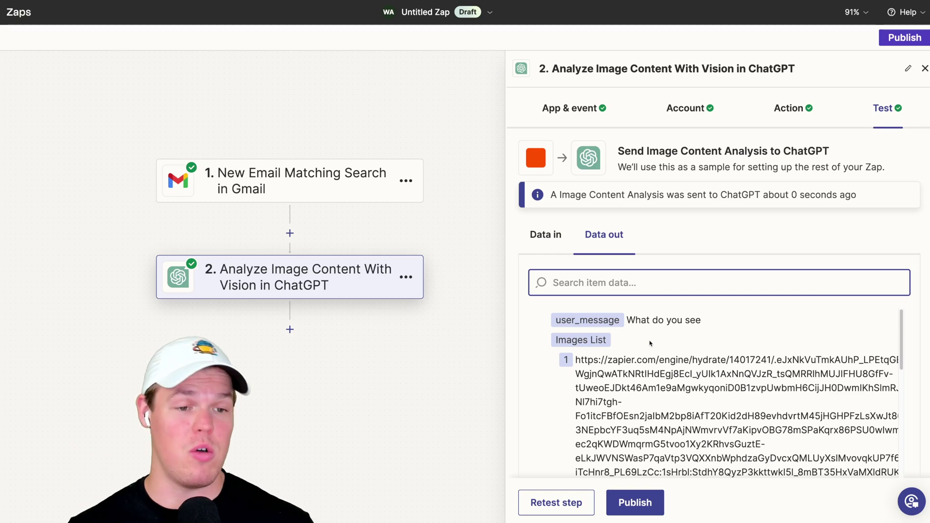
pyautogui.click(791, 109)
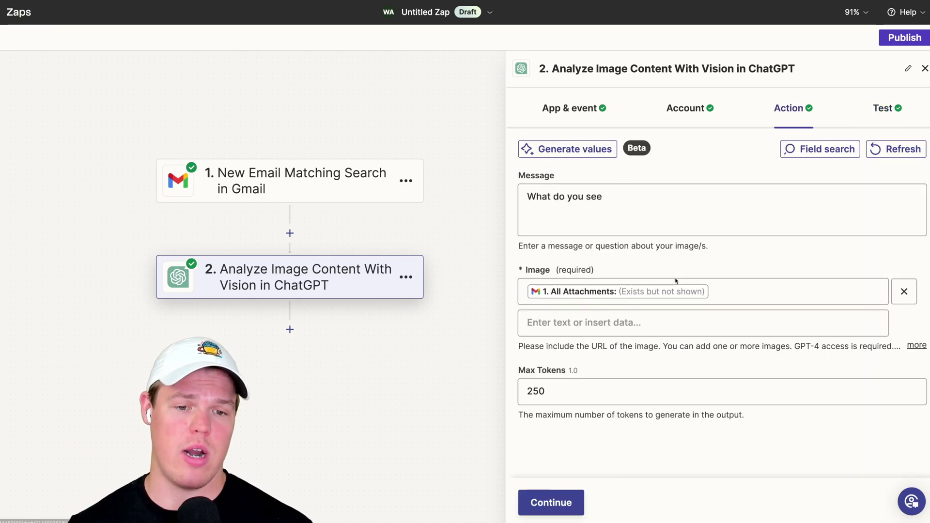
pyautogui.click(713, 291)
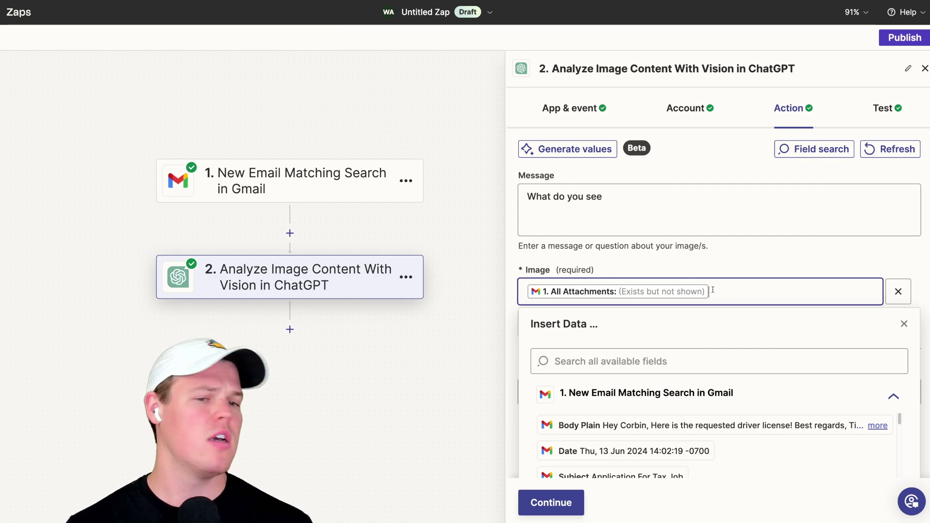
pyautogui.click(732, 256)
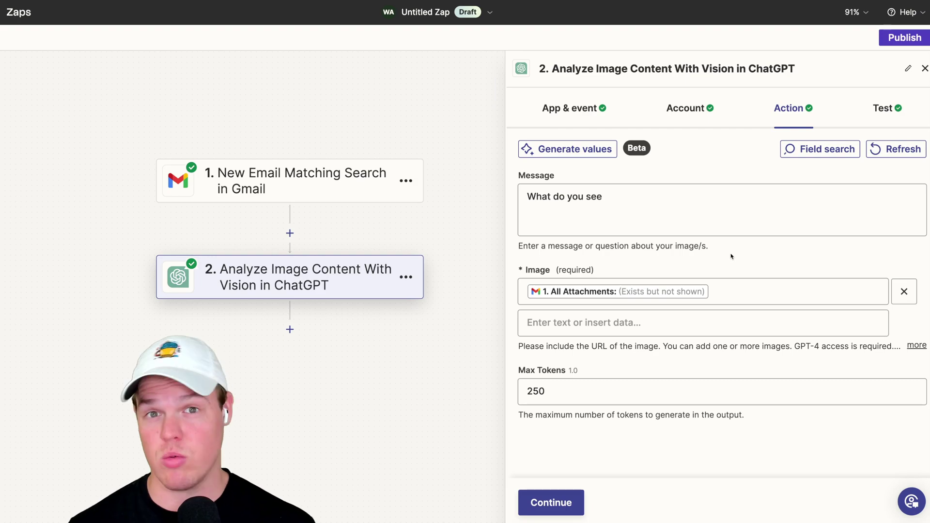
# Step: Change the message to 'What do you see' and review the driver-license test output
pyautogui.click(700, 205)
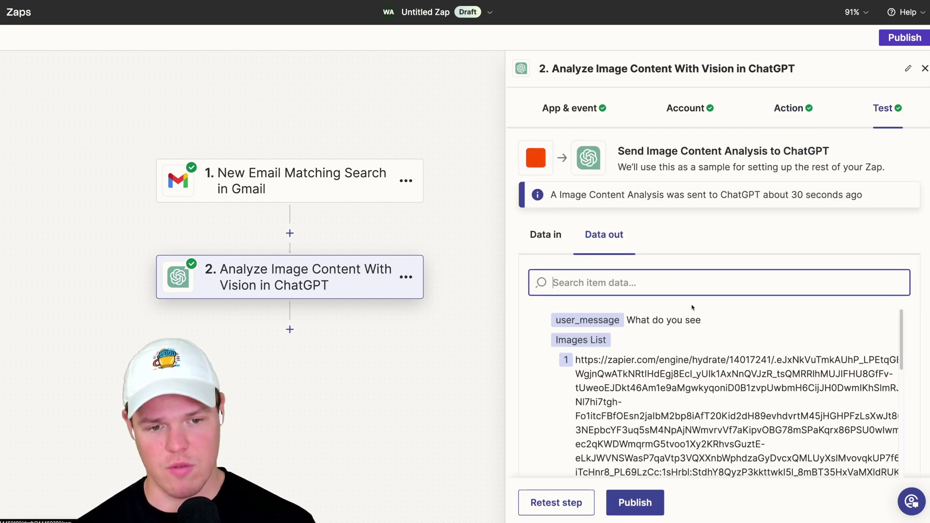
pyautogui.scroll(-10, 696, 330)
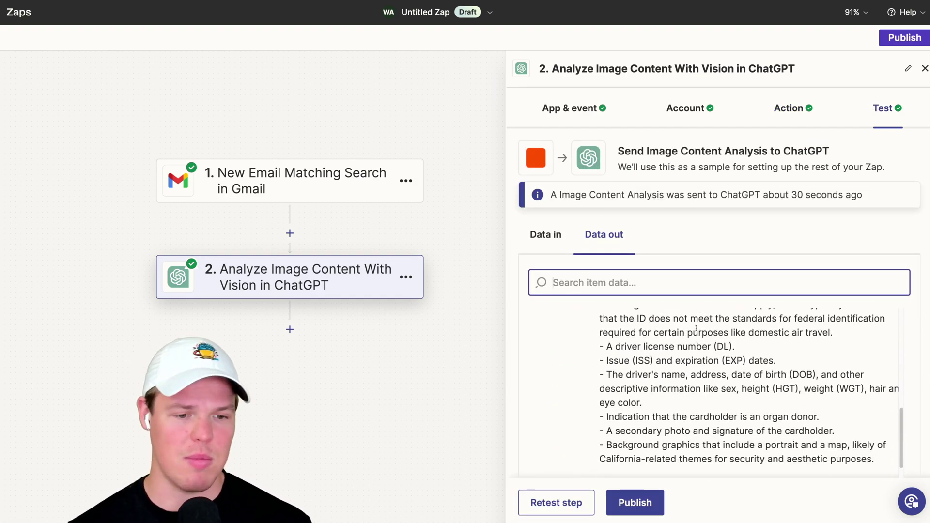
pyautogui.scroll(3, 696, 329)
pyautogui.moveTo(506, 307); pyautogui.dragTo(396, 306)
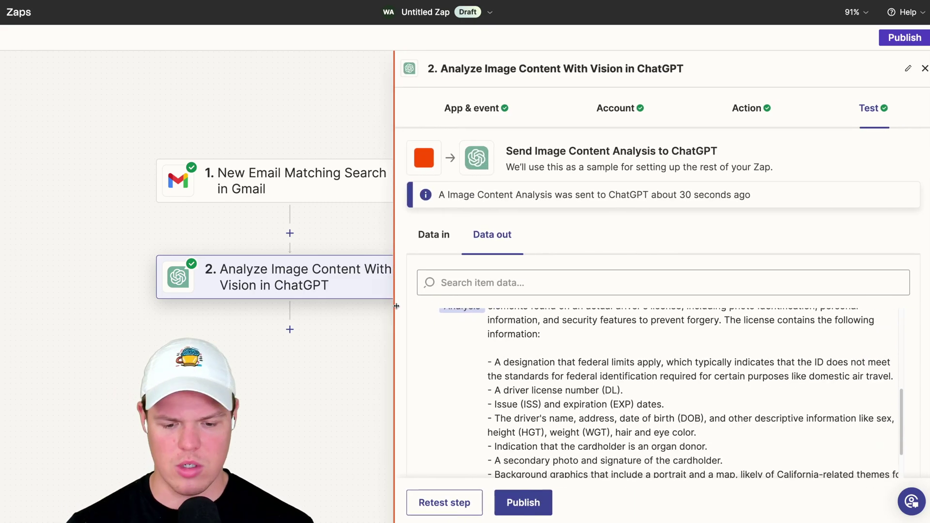
pyautogui.scroll(3, 586, 329)
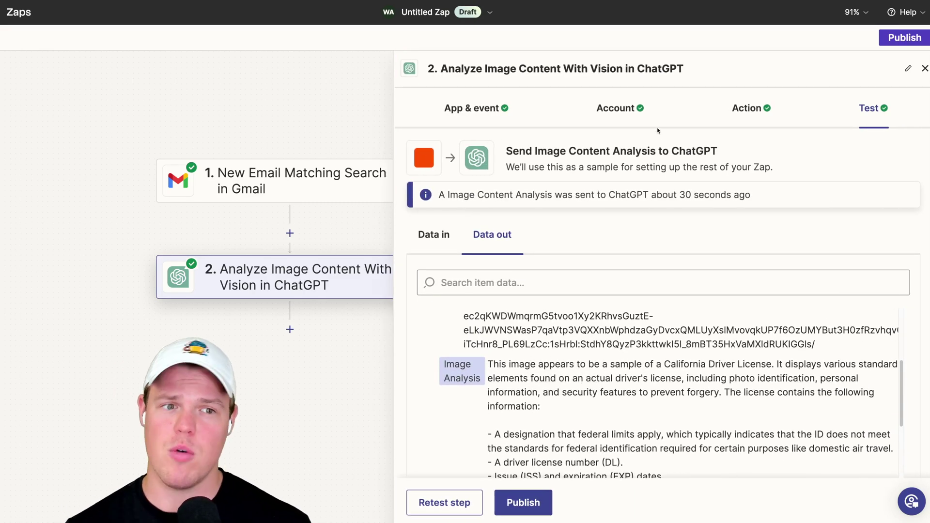
pyautogui.click(745, 111)
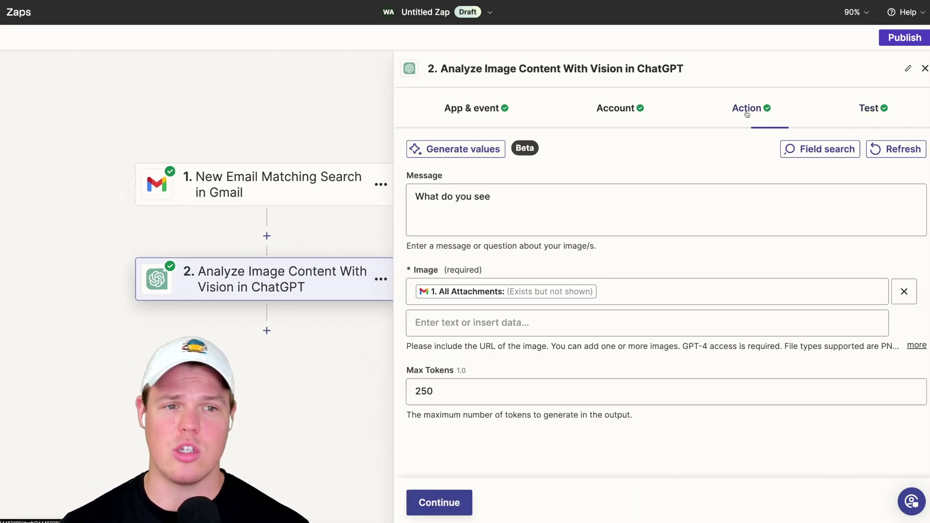
# Step: Rewrite the message to extract Name:, DOB:, EXP: and DL: lines from the received driver license
pyautogui.click(540, 198)
pyautogui.hotkey('ctrl', 'a')
pyautogui.write('Conte')
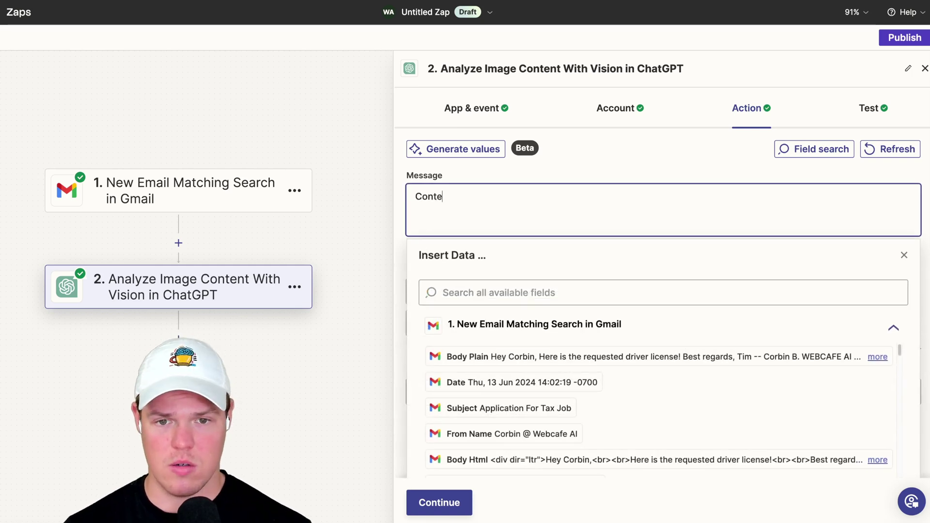
pyautogui.write('xt: We recevied a D')
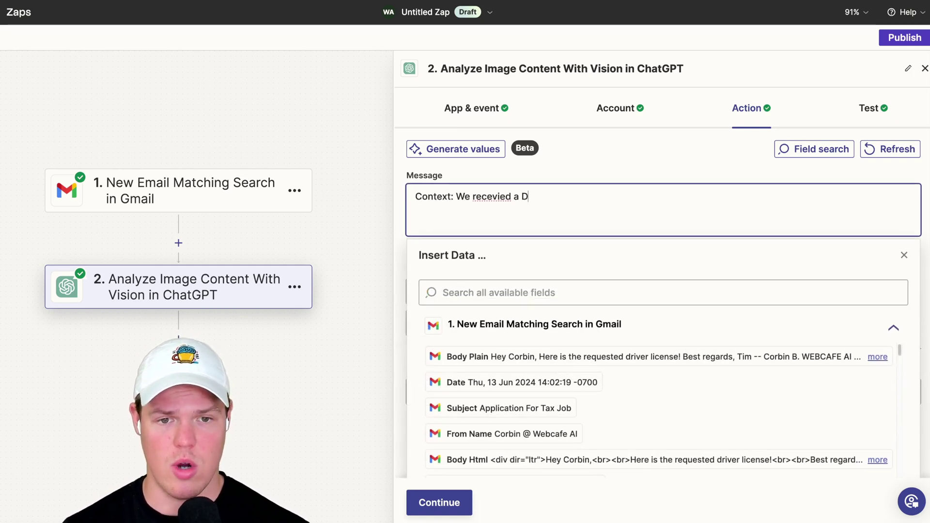
pyautogui.press('BackSpace')
pyautogui.press('BackSpace')
pyautogui.press('BackSpace')
pyautogui.press('BackSpace')
pyautogui.press('BackSpace')
pyautogui.press('BackSpace')
pyautogui.press('BackSpace')
pyautogui.press('BackSpace')
pyautogui.write('ived a Driver license, extrac')
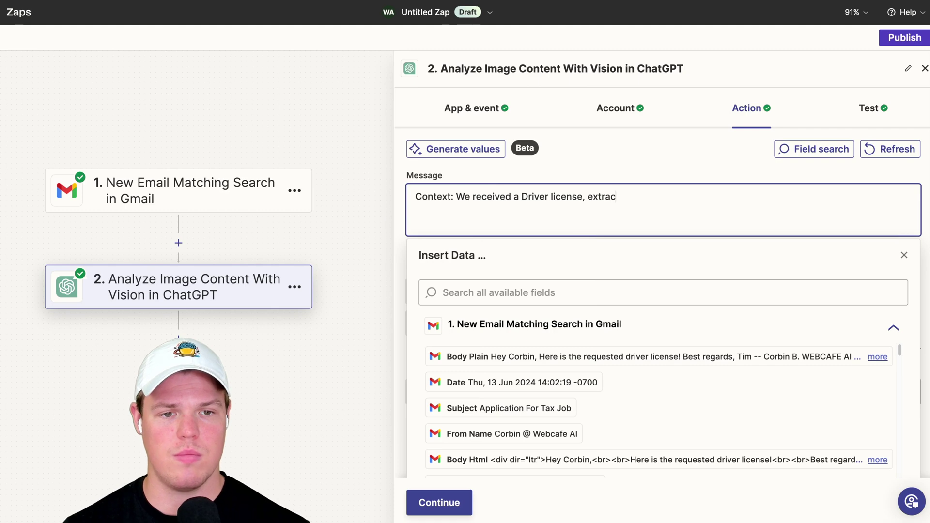
pyautogui.write('t the following information')
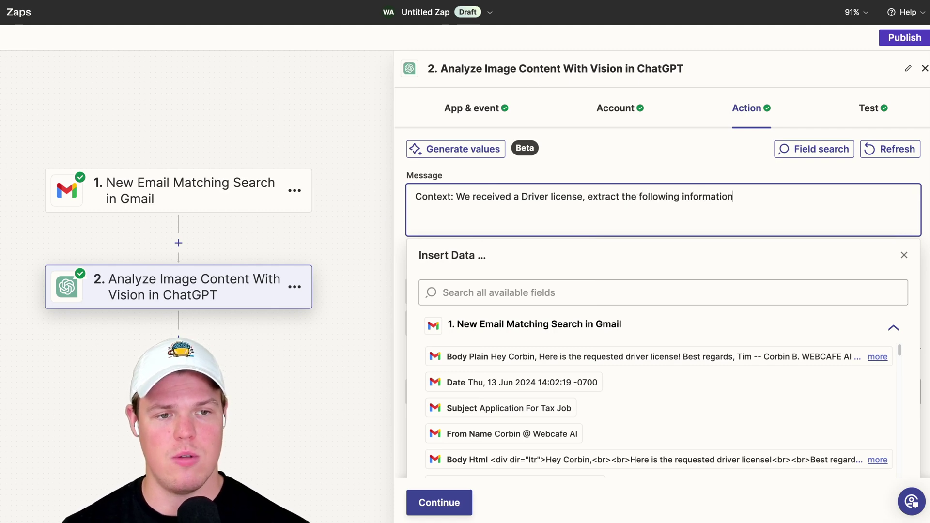
pyautogui.write(' in this format')
pyautogui.press('Return')
pyautogui.press('Return')
pyautogui.write('Name:')
pyautogui.press('Return')
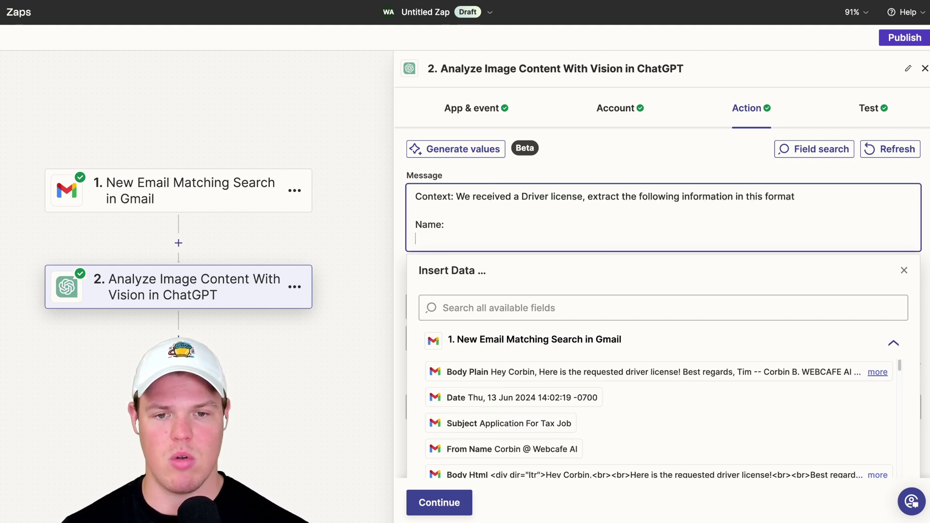
pyautogui.write('DOB:')
pyautogui.press('Return')
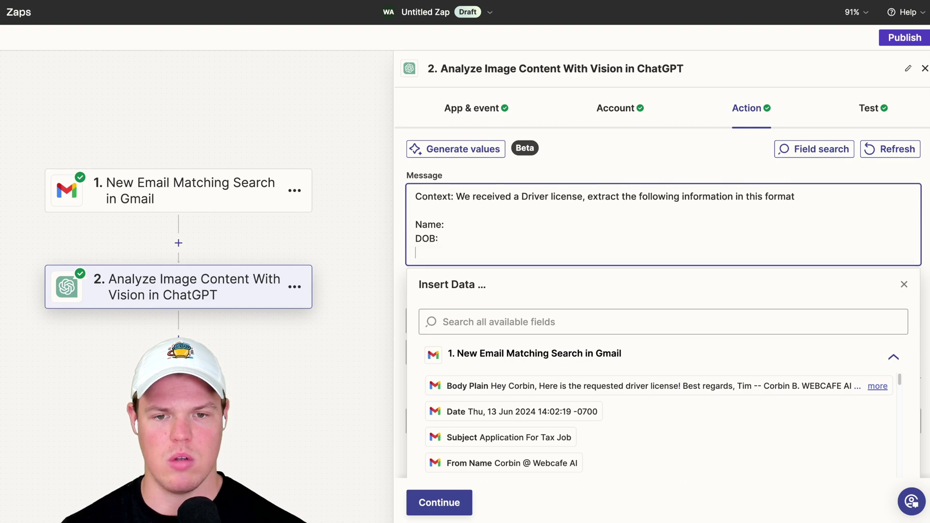
pyautogui.write('EXP:')
pyautogui.press('Return')
pyautogui.write('DL')
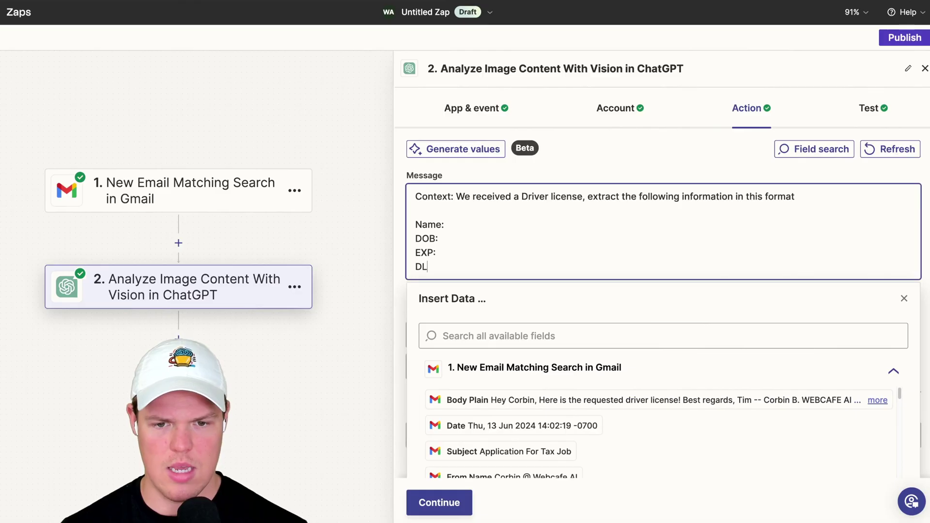
pyautogui.write(':')
pyautogui.press('Return')
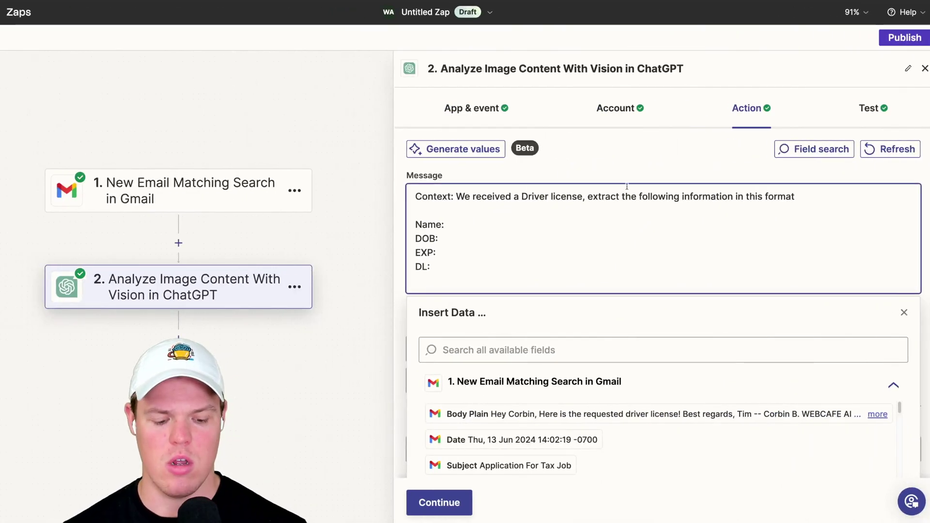
pyautogui.press('BackSpace')
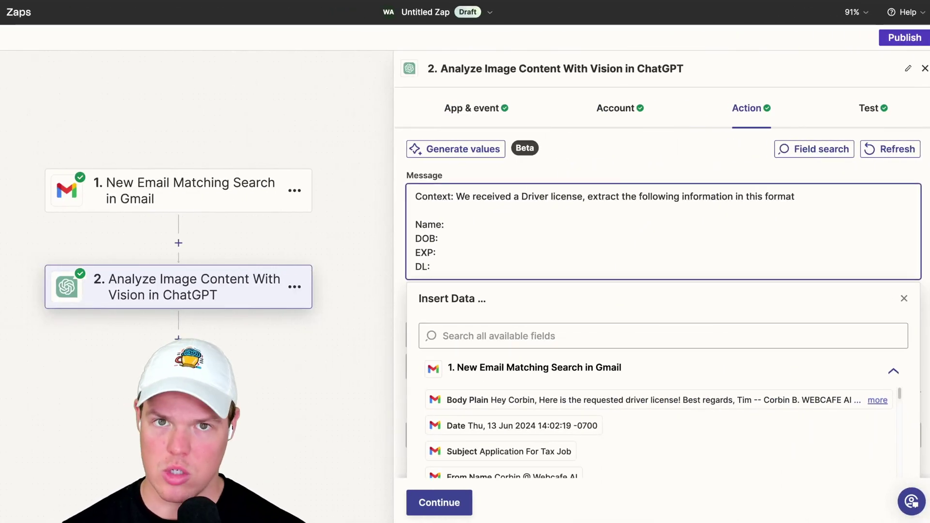
pyautogui.click(642, 163)
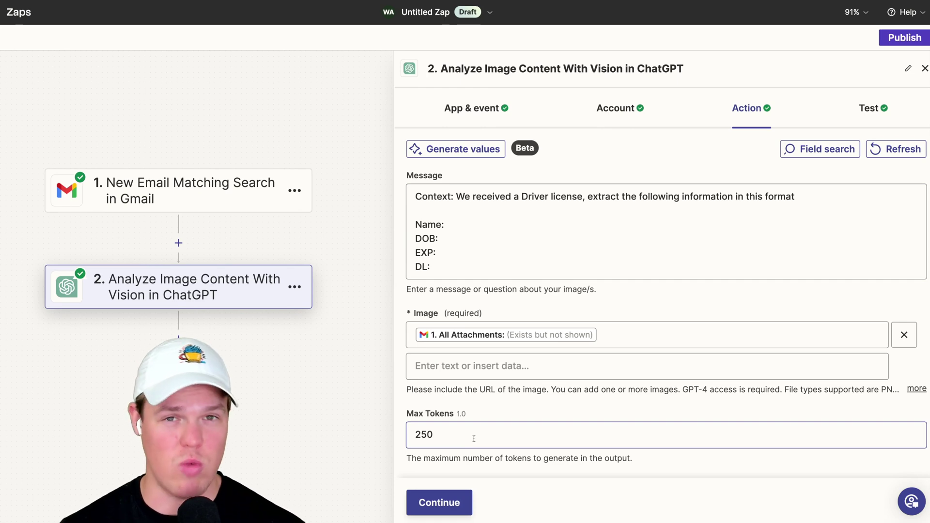
# Step: Delete the stray From Name fields, raise Max Tokens from 250 to 500, and continue to testing
pyautogui.click(473, 439)
pyautogui.doubleClick(474, 442)
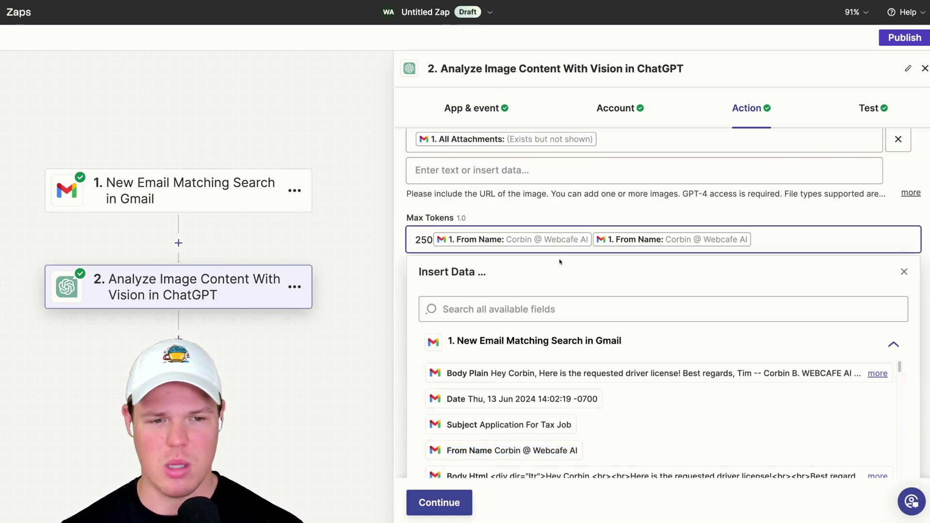
pyautogui.press('BackSpace')
pyautogui.press('BackSpace')
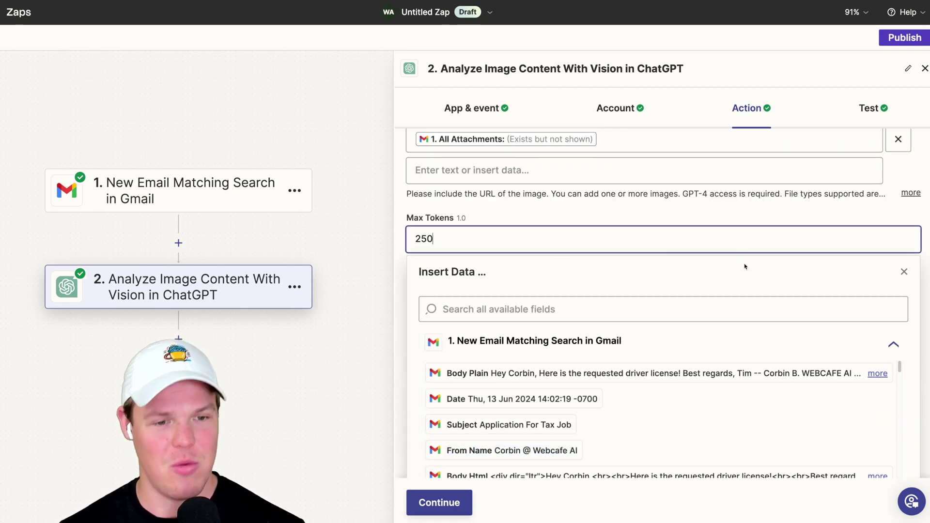
pyautogui.doubleClick(528, 237)
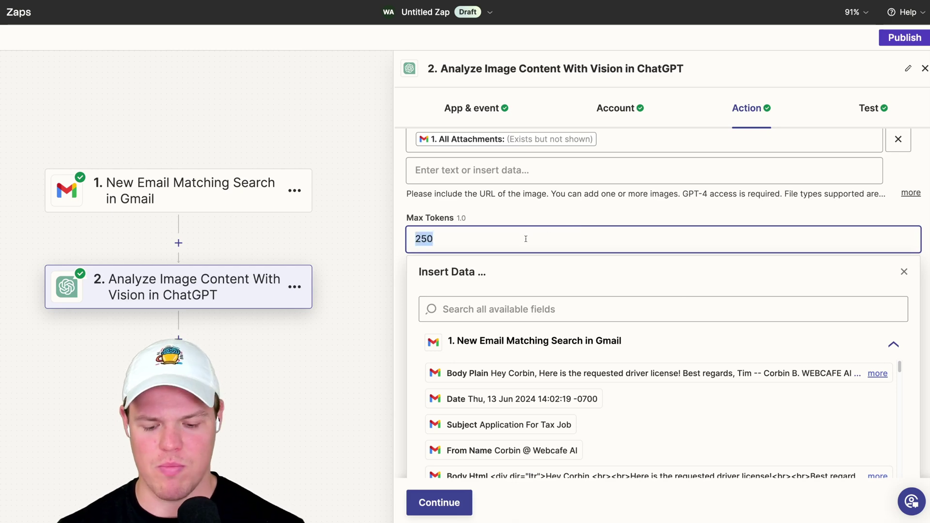
pyautogui.write('500')
pyautogui.click(720, 216)
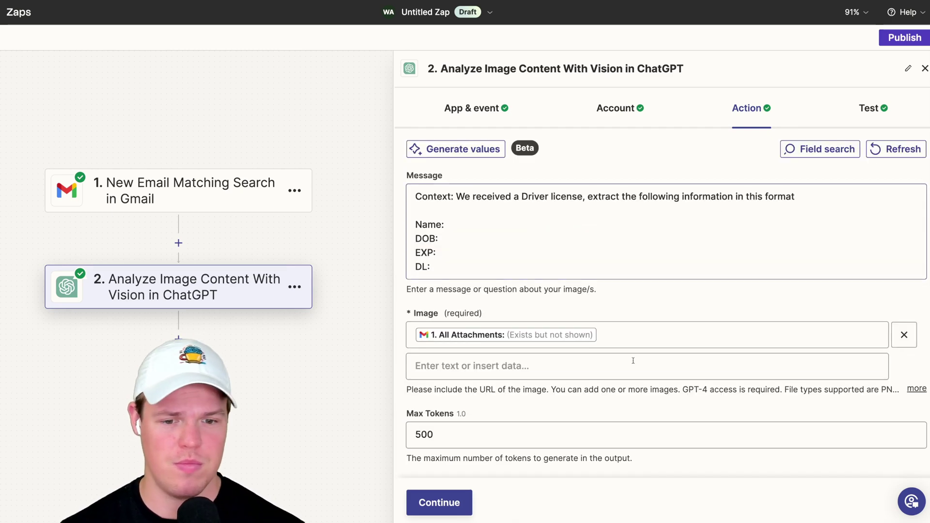
pyautogui.click(462, 495)
# Step: Retest the vision step, check the extracted name, DOB, EXP and DL, and return to the prompt
pyautogui.click(457, 499)
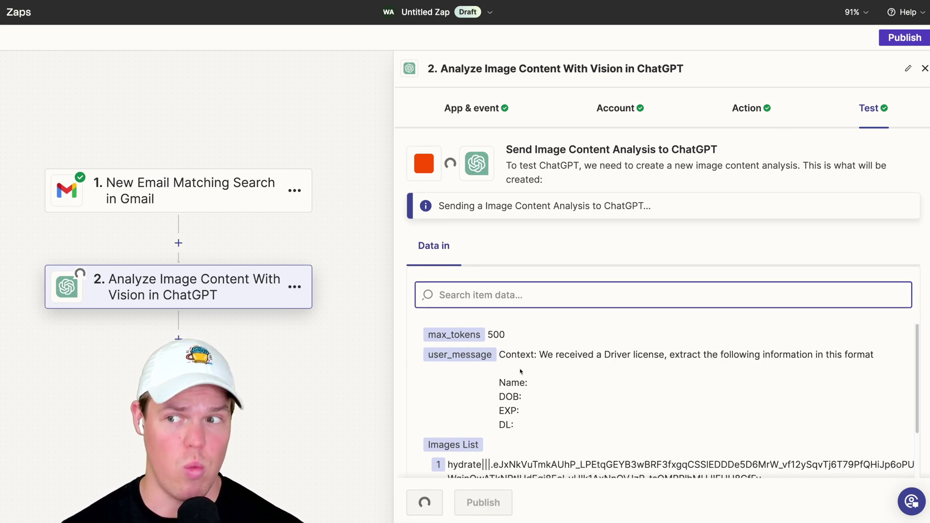
pyautogui.scroll(-5, 551, 322)
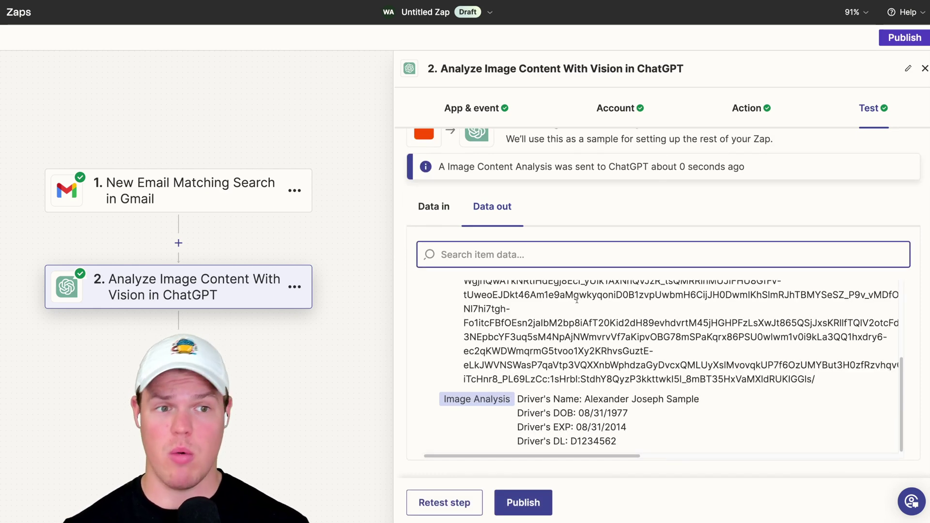
pyautogui.click(748, 108)
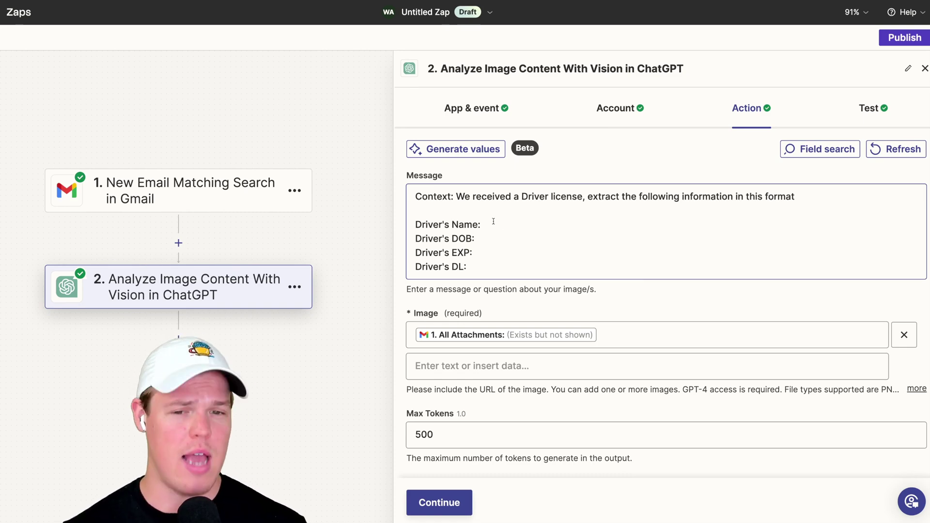
# Step: Review the vision prompt's lines and the latest test output
pyautogui.click(463, 222)
pyautogui.click(531, 231)
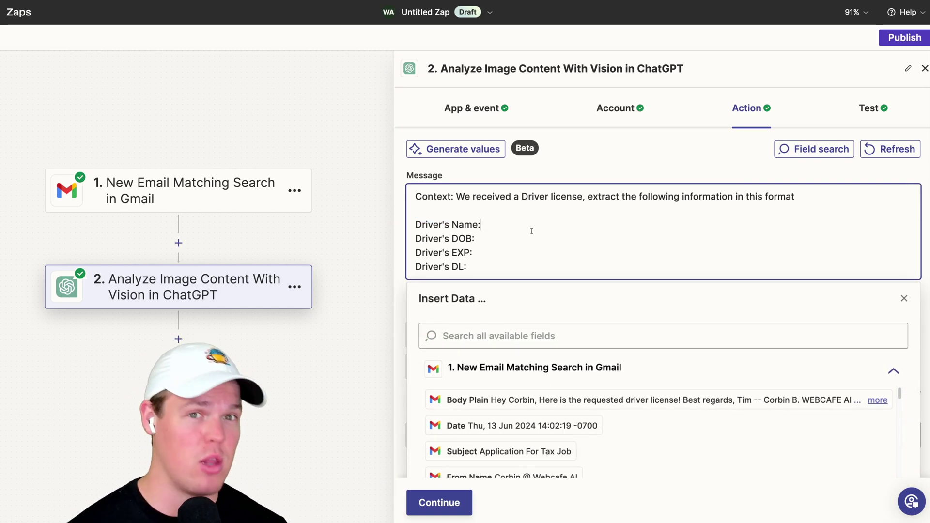
pyautogui.click(875, 99)
pyautogui.scroll(-5, 598, 361)
pyautogui.scroll(-1, 598, 361)
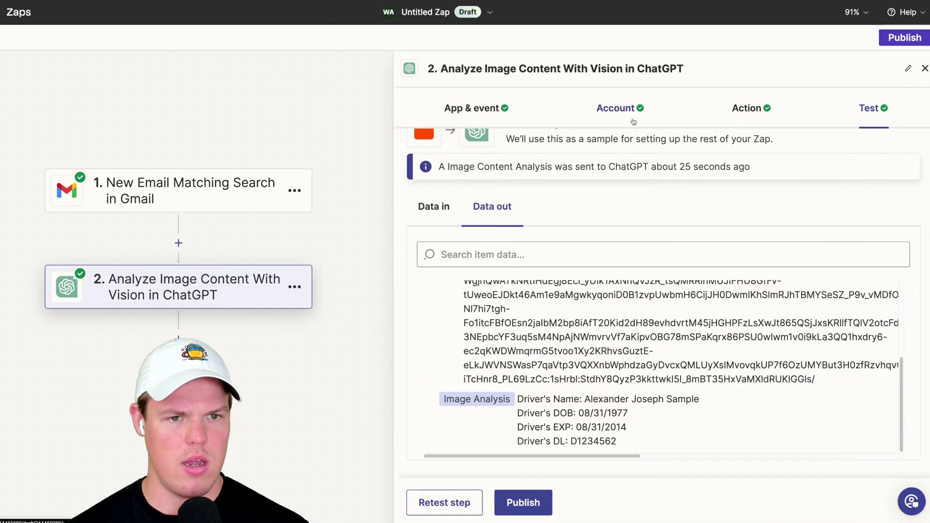
# Step: Change the DL label in the prompt to 'Driver's License Number', fixing the misspelling
pyautogui.click(615, 108)
pyautogui.click(746, 108)
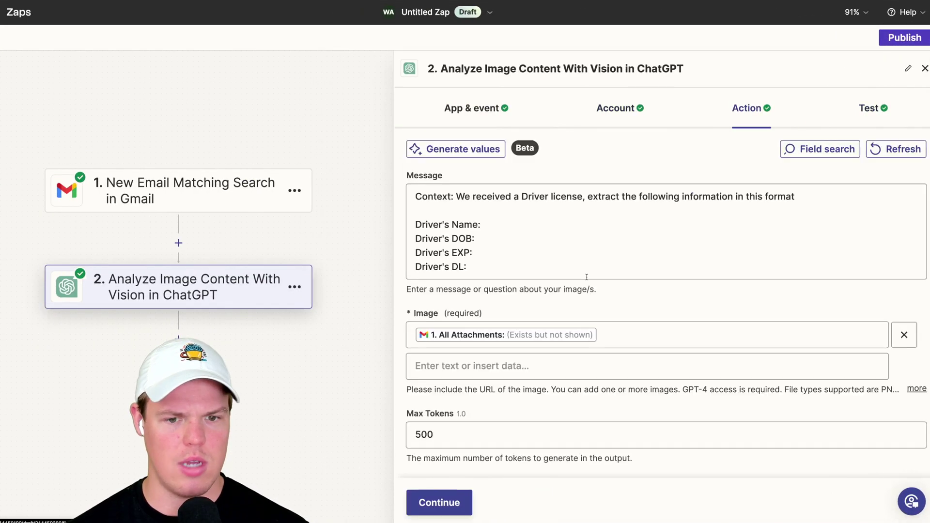
pyautogui.click(458, 268)
pyautogui.press('BackSpace')
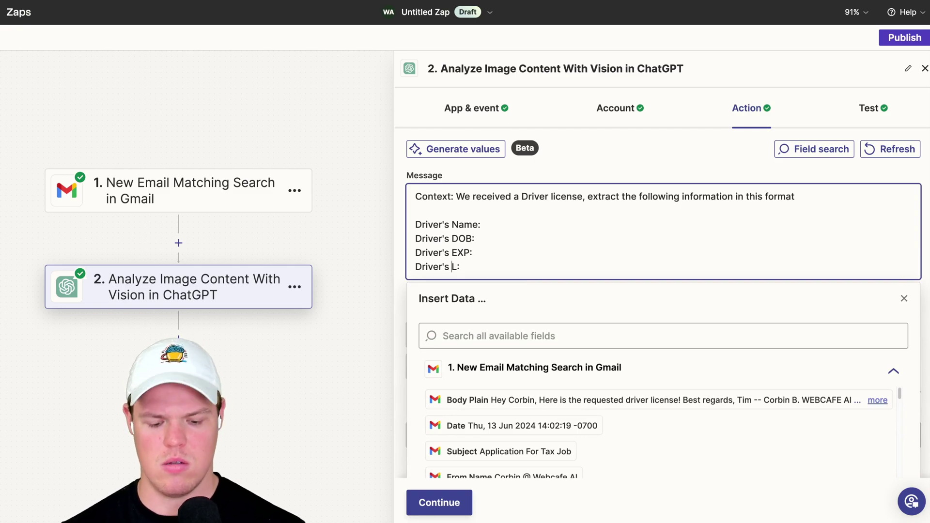
pyautogui.write('ocense Number')
pyautogui.rightClick(469, 267)
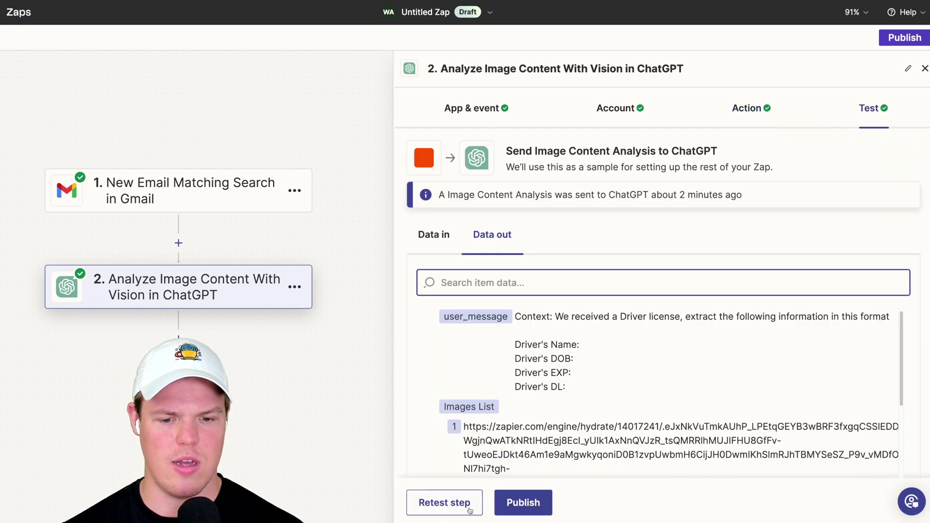
pyautogui.click(469, 504)
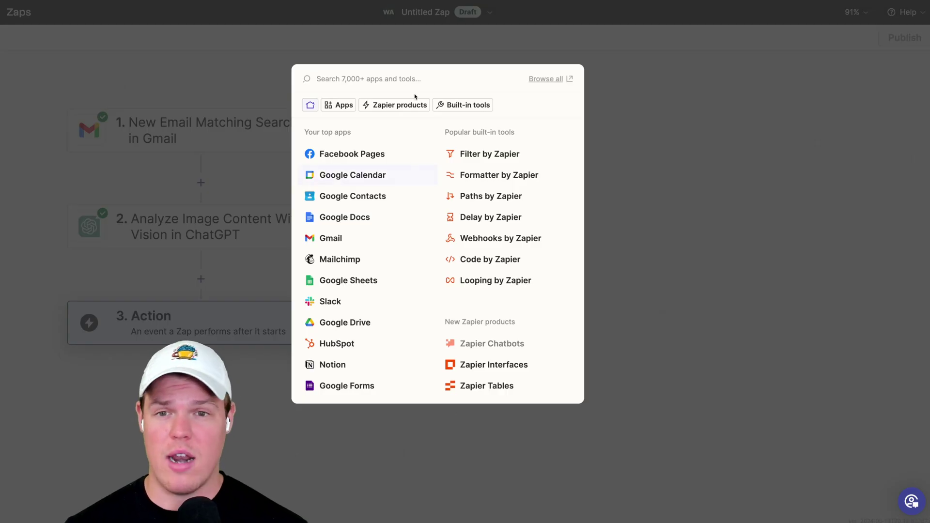
# Step: Add Formatter by Zapier as step 3 with the Text event
pyautogui.write('form')
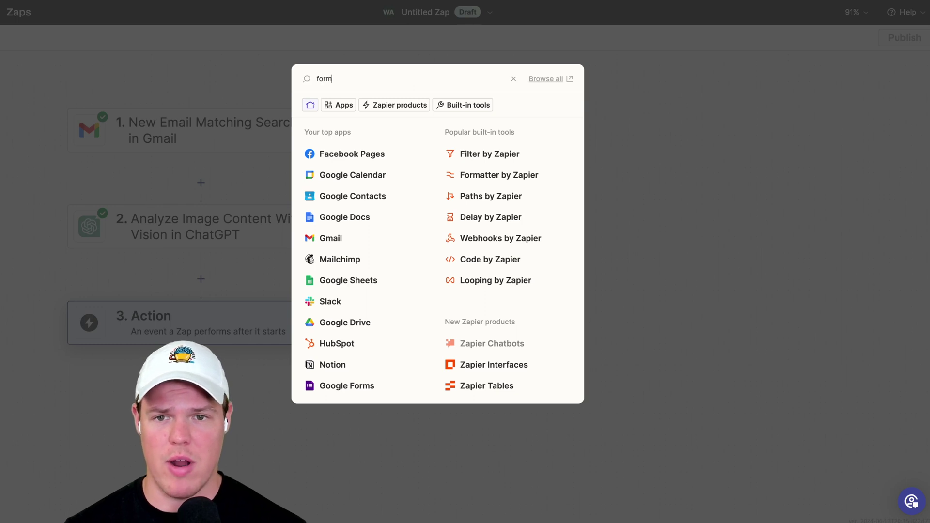
pyautogui.click(400, 111)
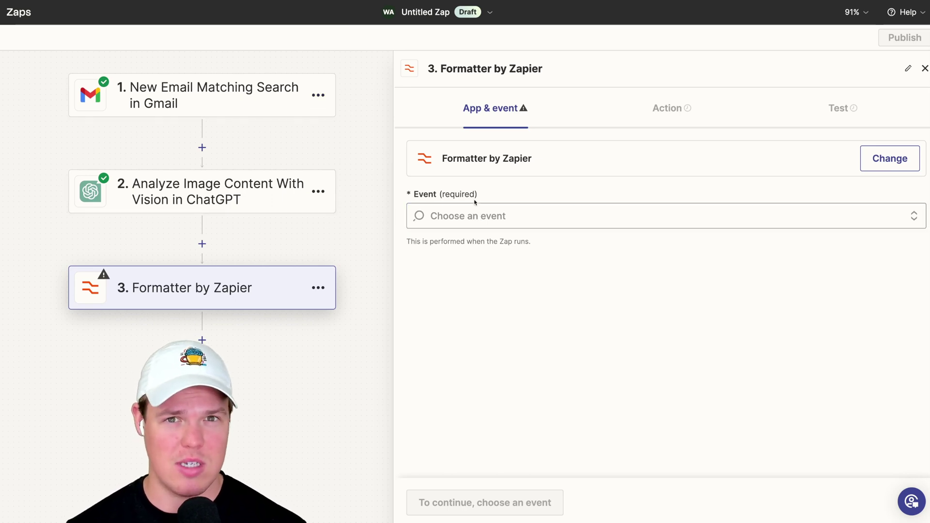
pyautogui.click(472, 213)
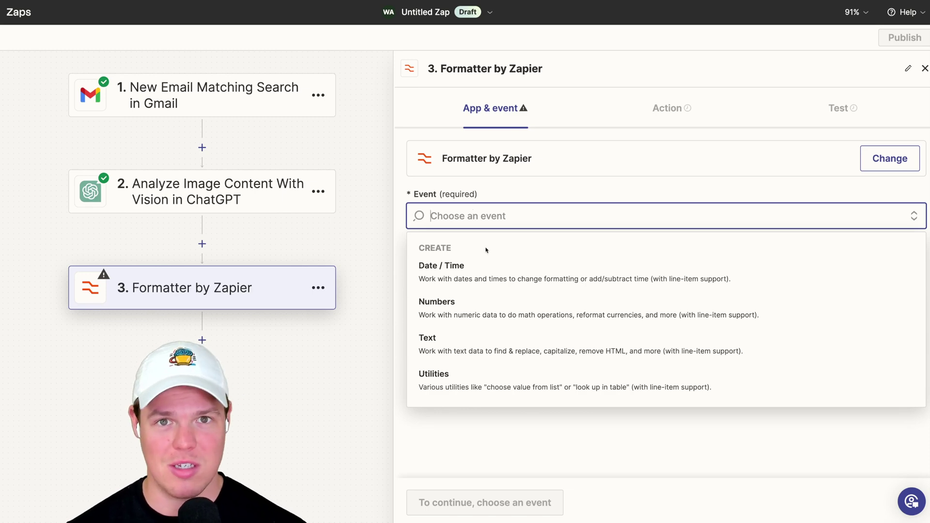
pyautogui.click(465, 340)
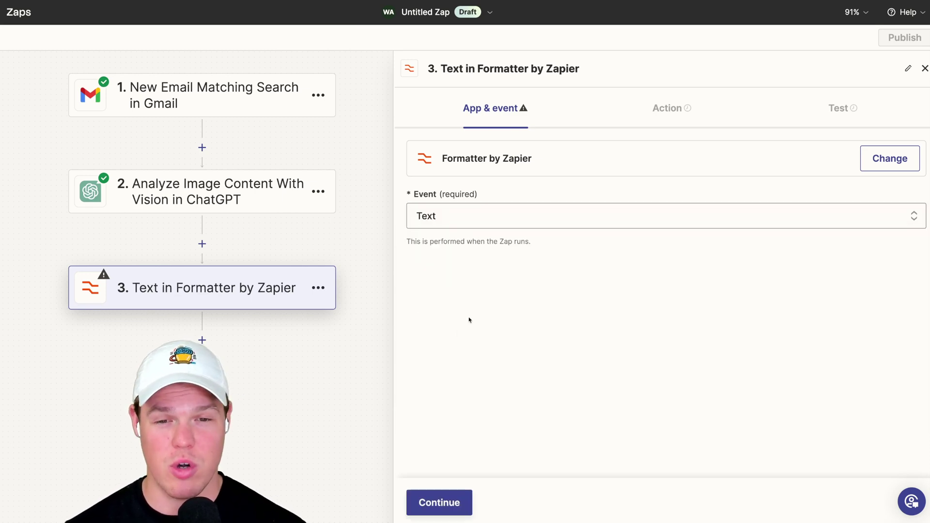
pyautogui.click(426, 502)
# Step: Set the transform to Split Text, using step 2's Image Analysis as input
pyautogui.click(532, 193)
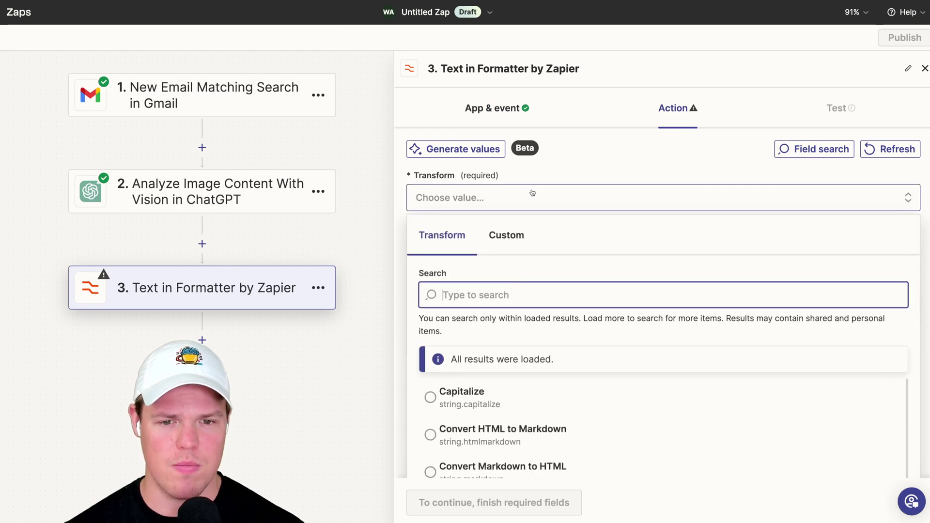
pyautogui.write('split')
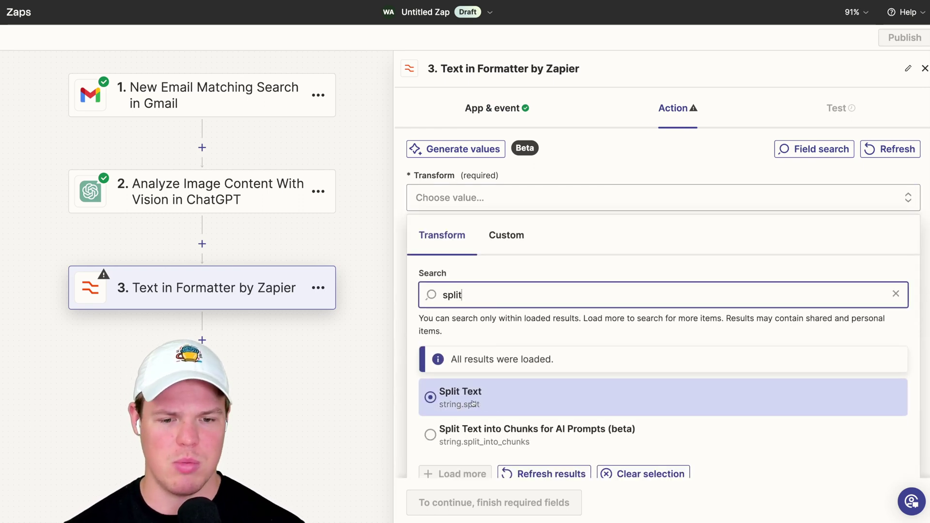
pyautogui.press('Return')
pyautogui.click(504, 284)
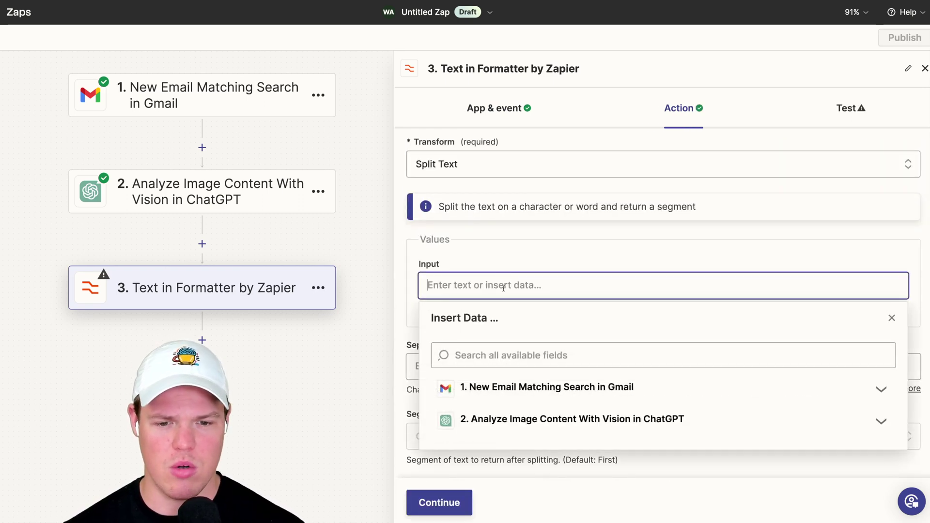
pyautogui.click(534, 416)
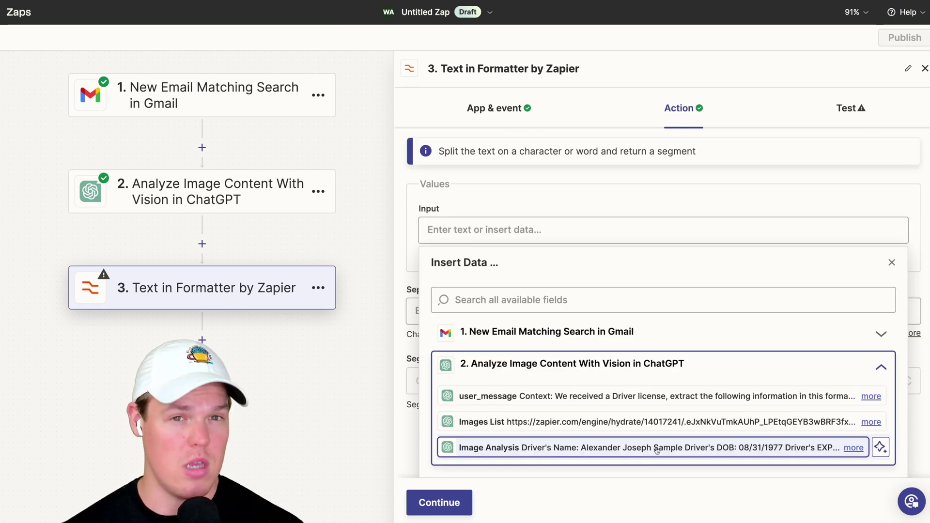
pyautogui.click(657, 448)
# Step: Read the help article on supported special separator characters
pyautogui.click(521, 366)
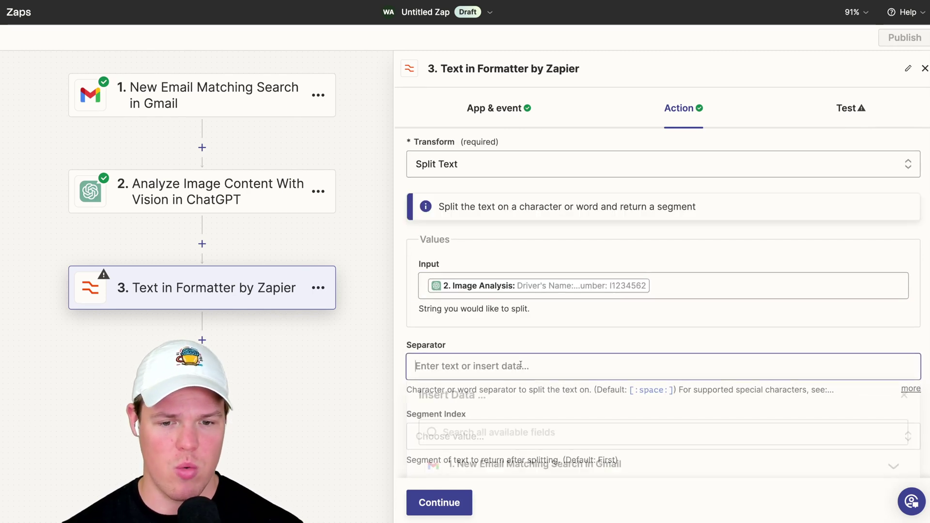
pyautogui.click(904, 399)
pyautogui.click(908, 389)
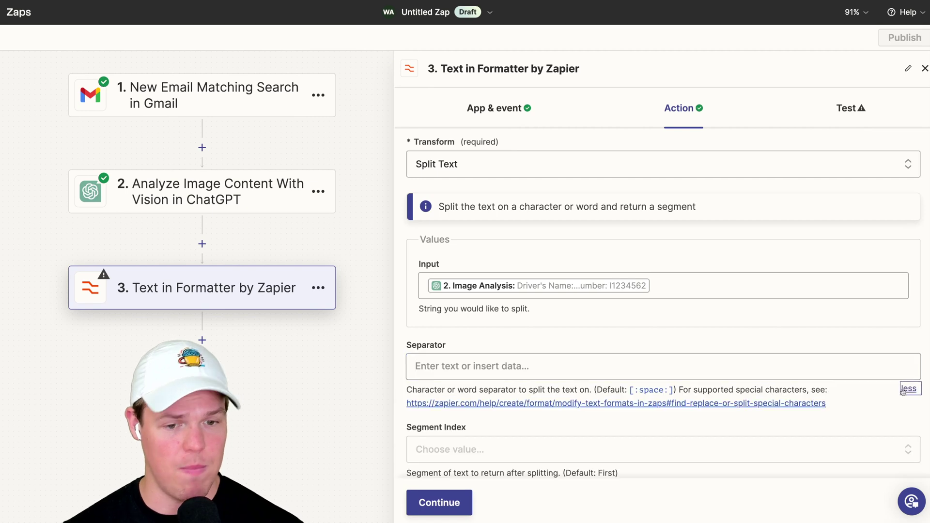
pyautogui.scroll(-1, 820, 364)
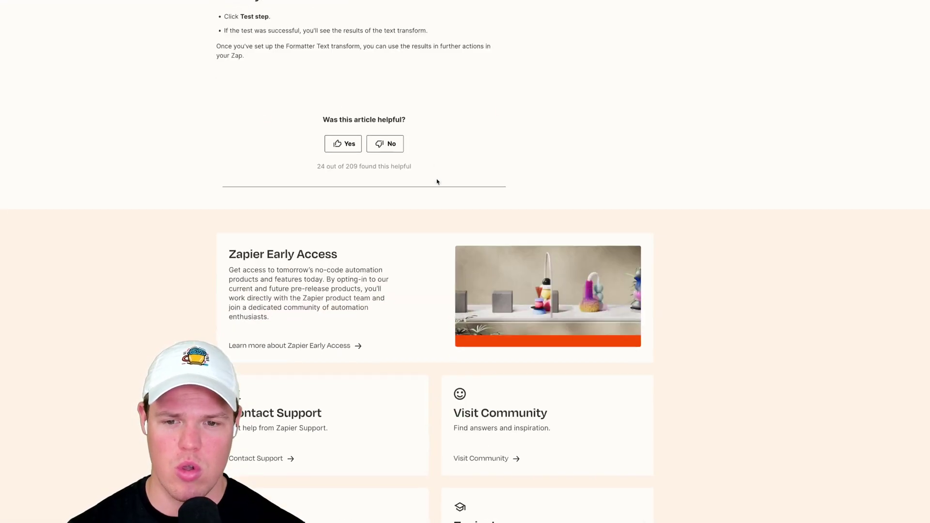
# Step: Split on the newline separator into all segments as separate fields, then test
pyautogui.scroll(6, 437, 181)
pyautogui.scroll(2, 438, 182)
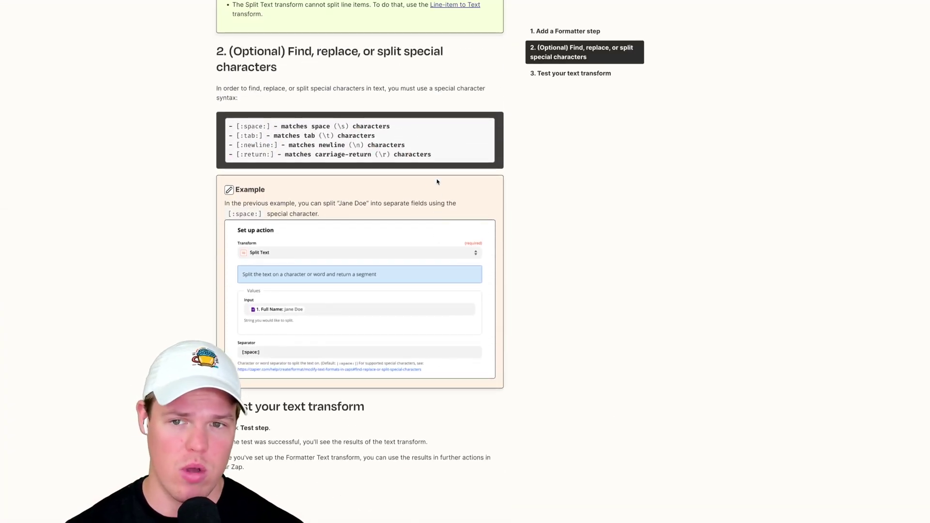
pyautogui.doubleClick(259, 145)
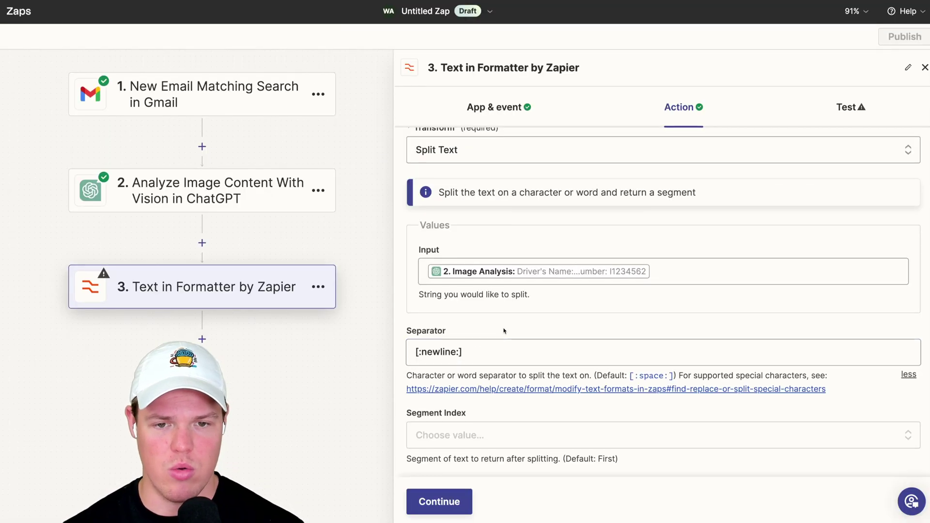
pyautogui.click(469, 438)
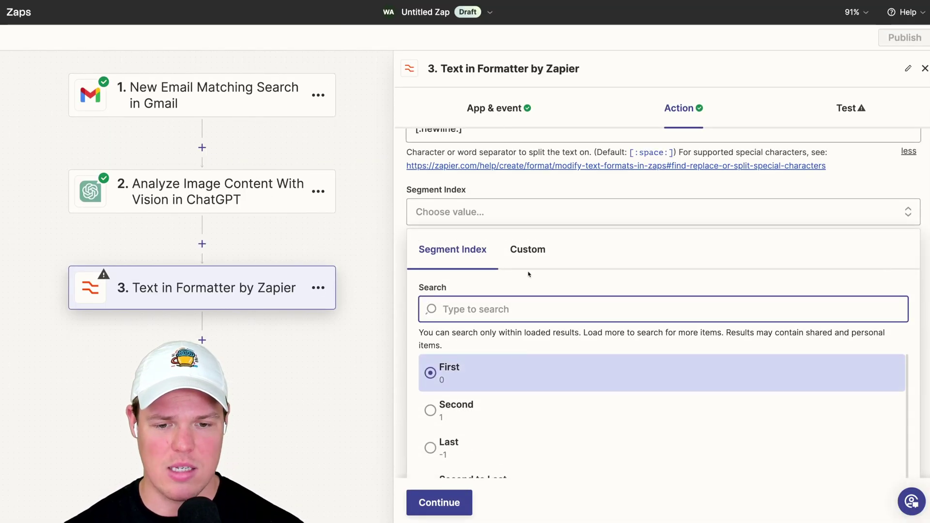
pyautogui.scroll(-2, 529, 274)
pyautogui.scroll(-1, 533, 378)
pyautogui.click(533, 422)
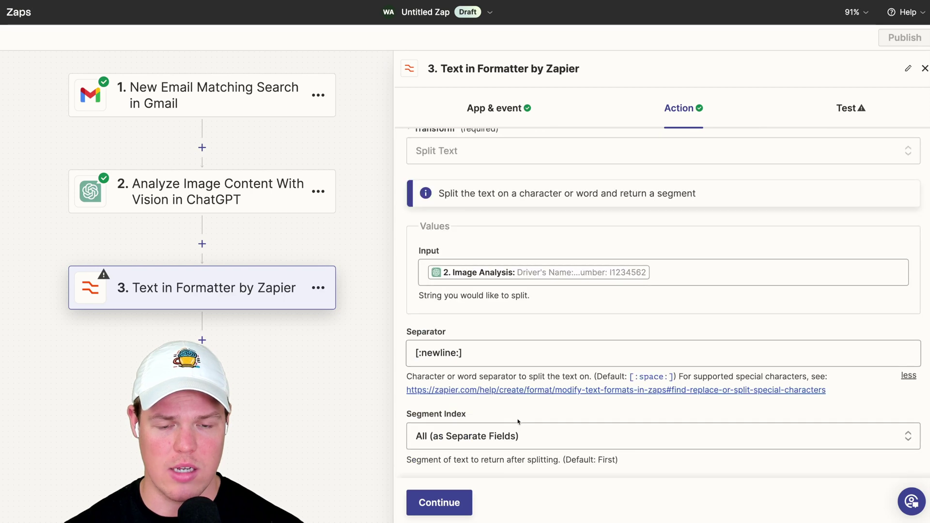
pyautogui.click(461, 501)
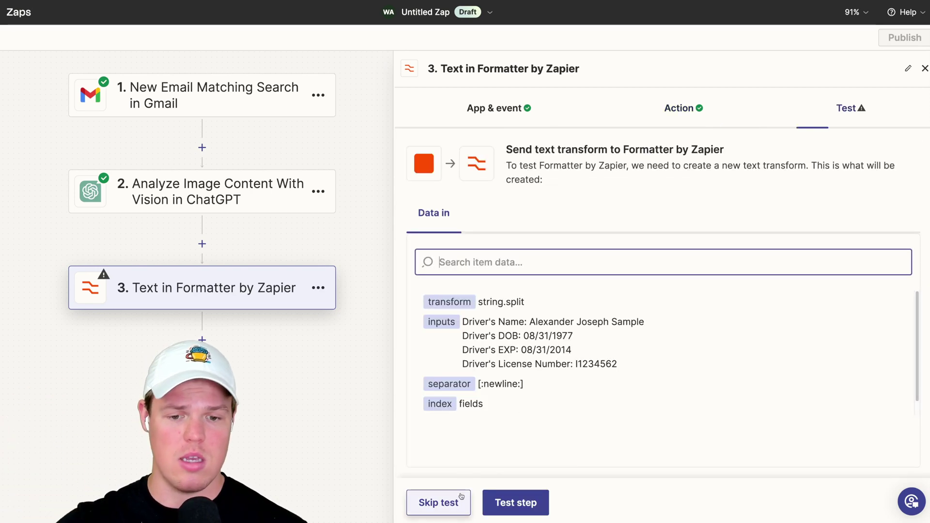
pyautogui.click(522, 503)
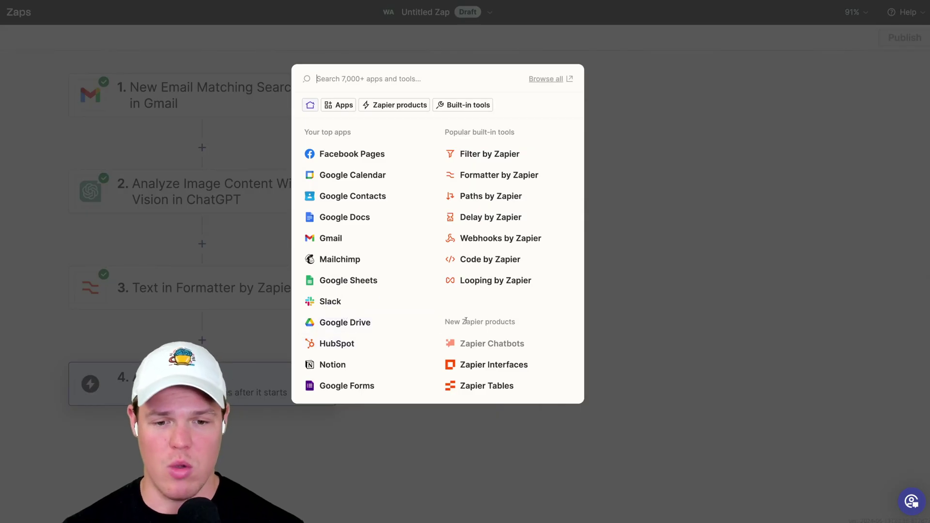
# Step: Make step 4 a Zapier Tables action with the Create Record event
pyautogui.click(473, 393)
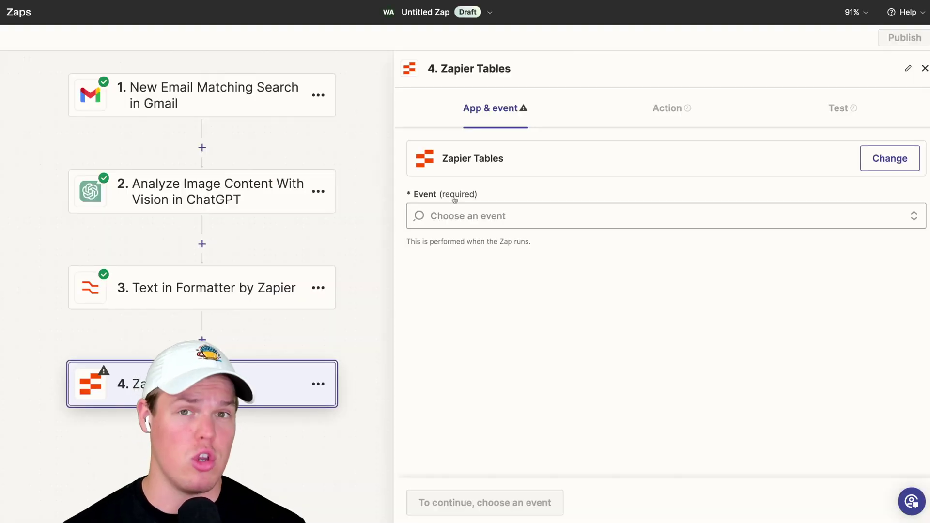
pyautogui.click(456, 216)
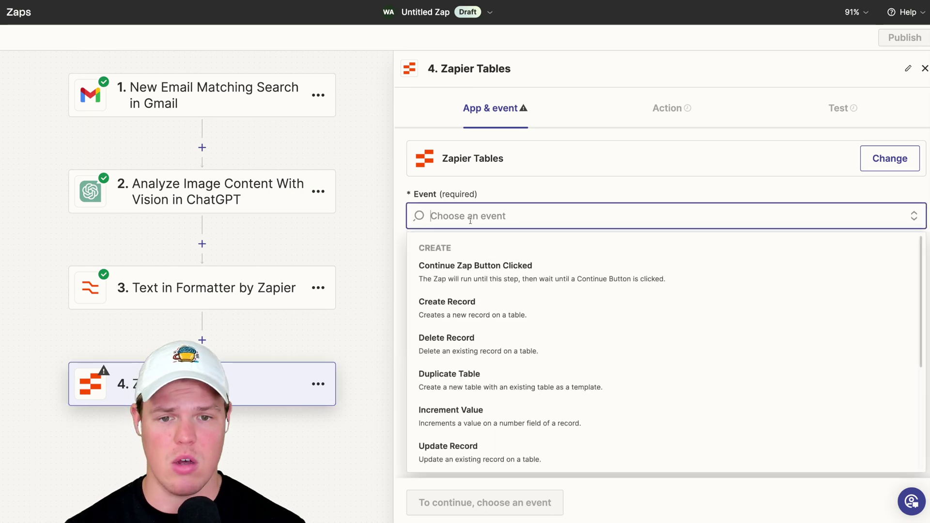
pyautogui.click(505, 319)
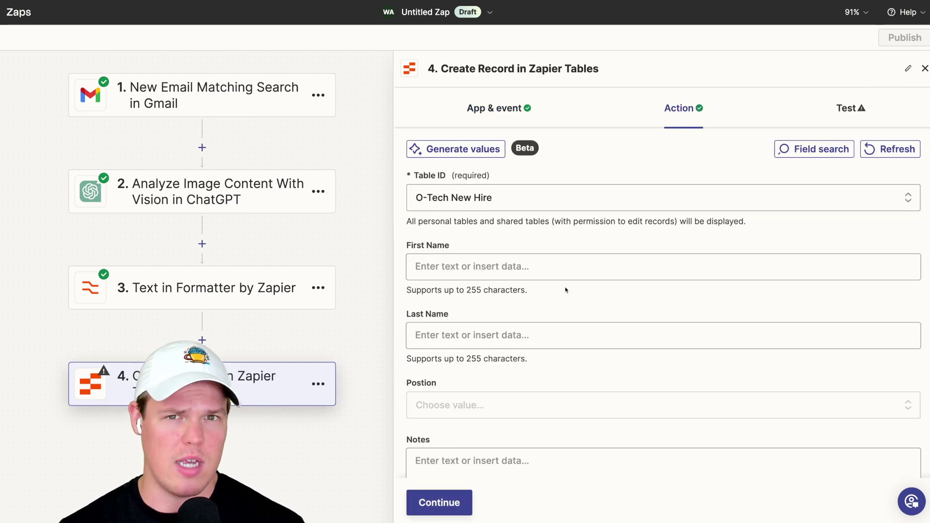
pyautogui.scroll(-3, 523, 283)
pyautogui.scroll(2, 524, 281)
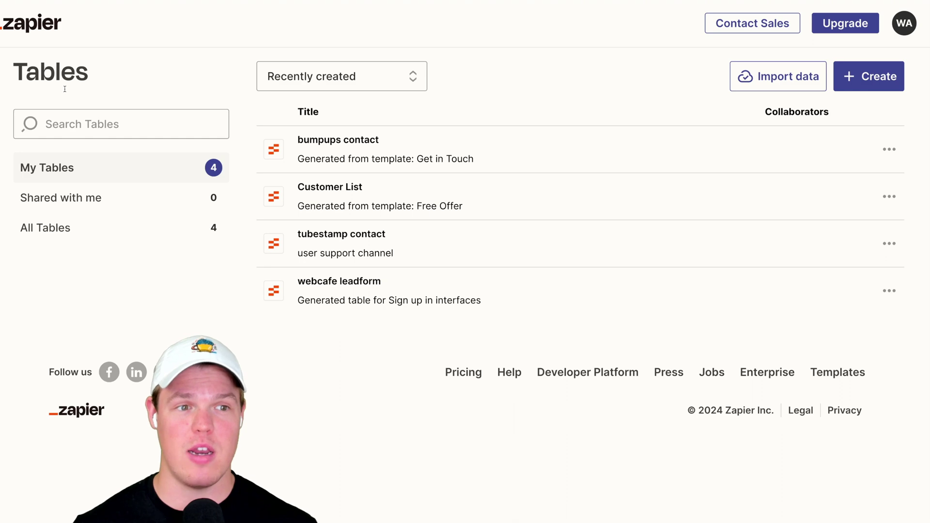
# Step: Create a blank table named 'Data Extract'
pyautogui.click(891, 83)
pyautogui.click(414, 129)
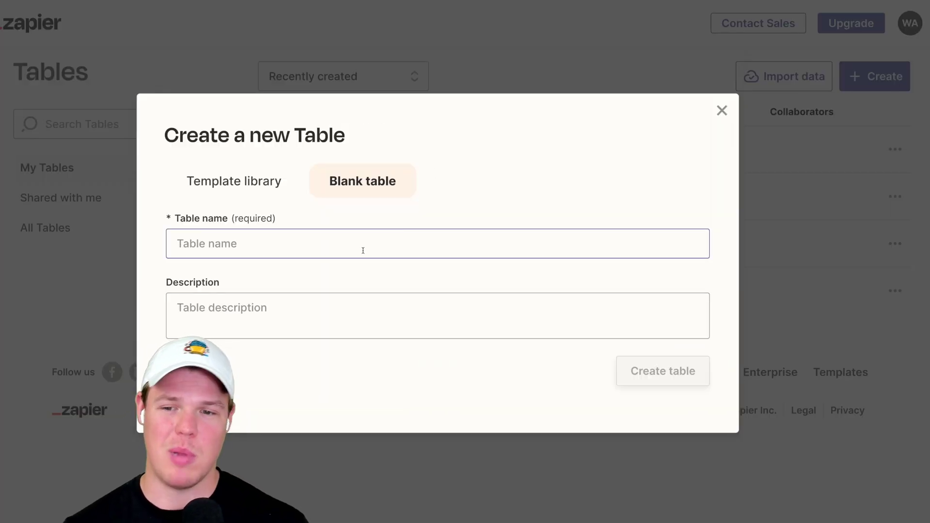
pyautogui.click(361, 248)
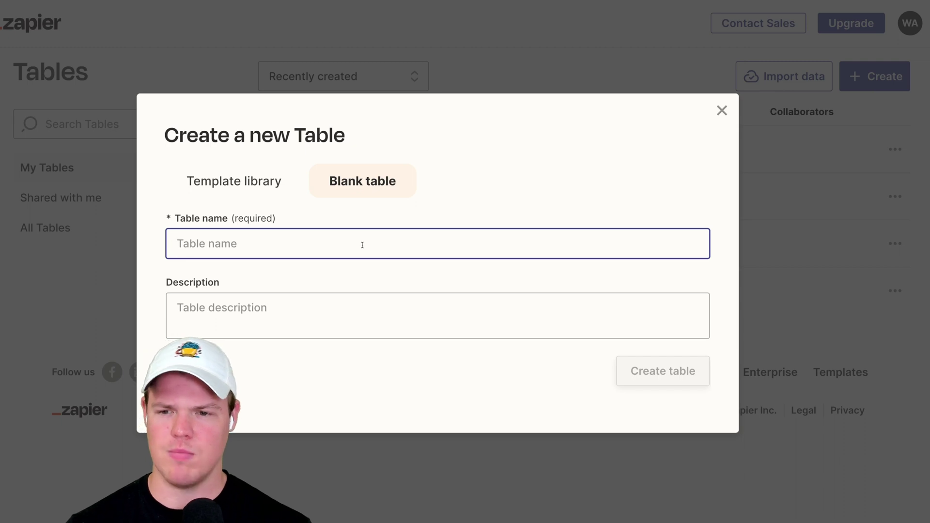
pyautogui.write('Data Extract')
pyautogui.click(629, 369)
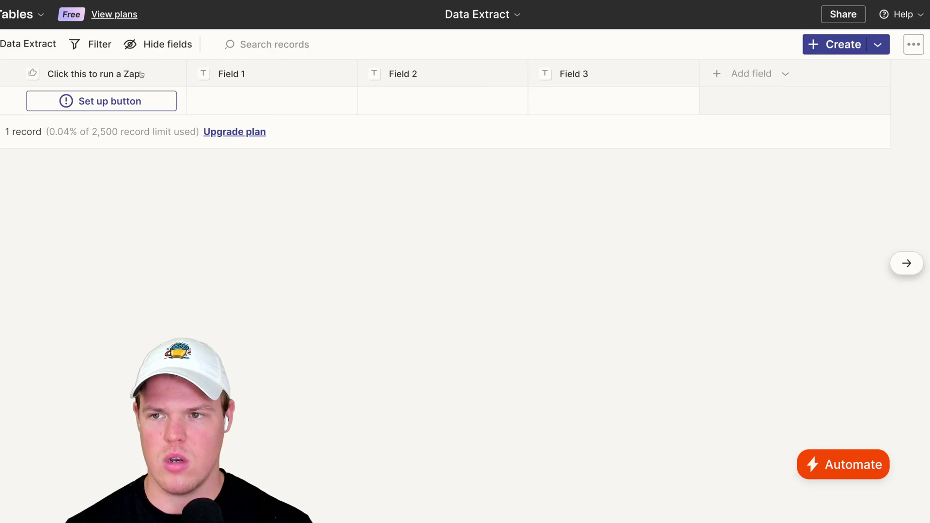
# Step: Rename the first three columns to DL, Name and DOB
pyautogui.click(138, 73)
pyautogui.click(235, 75)
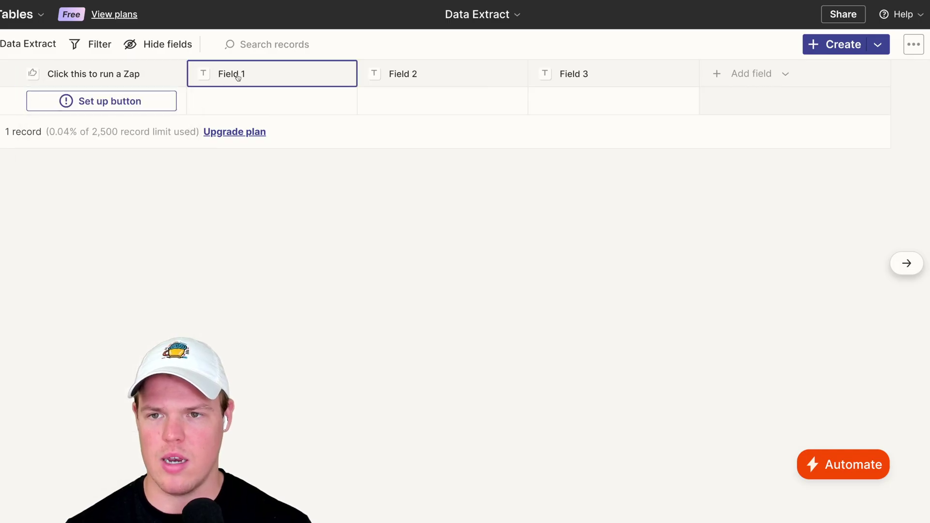
pyautogui.click(237, 75)
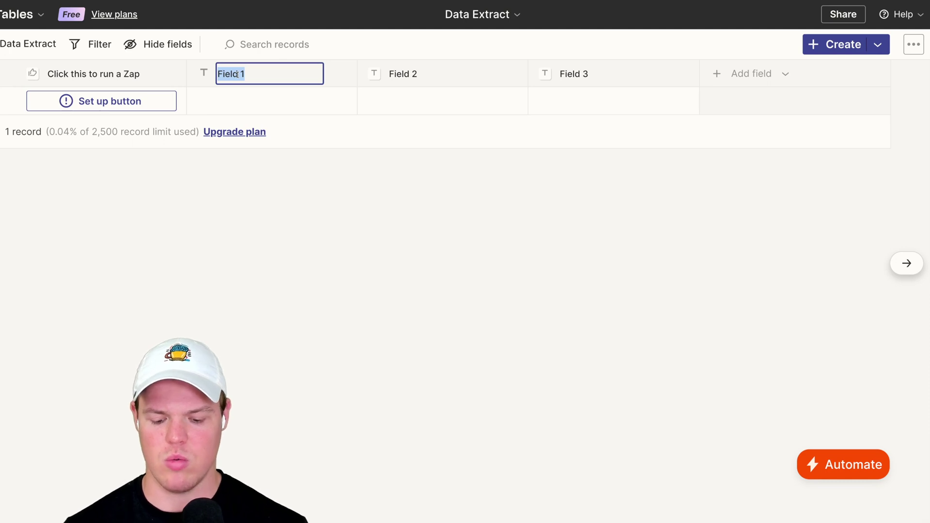
pyautogui.write('DL')
pyautogui.doubleClick(364, 81)
pyautogui.write('N')
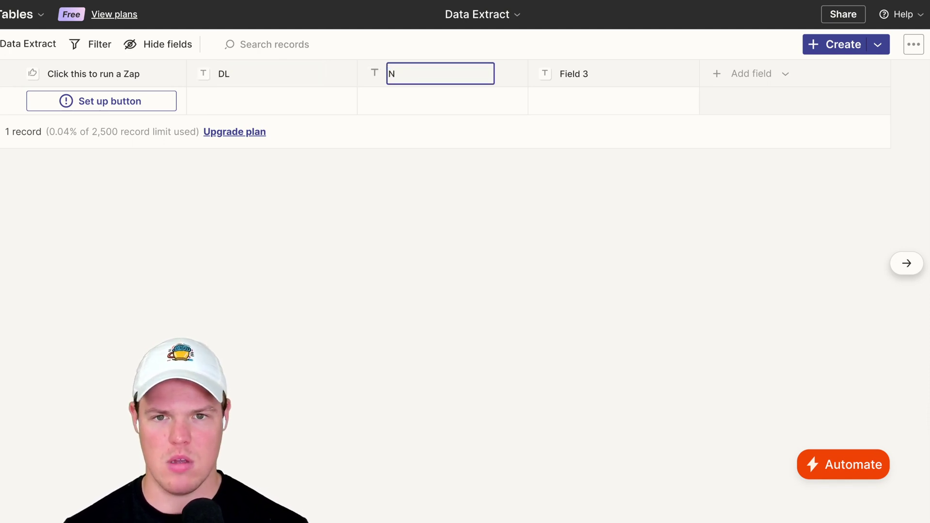
pyautogui.write('ame')
pyautogui.press('Tab')
pyautogui.write('D')
# Step: Add a text column named EXP
pyautogui.click(749, 73)
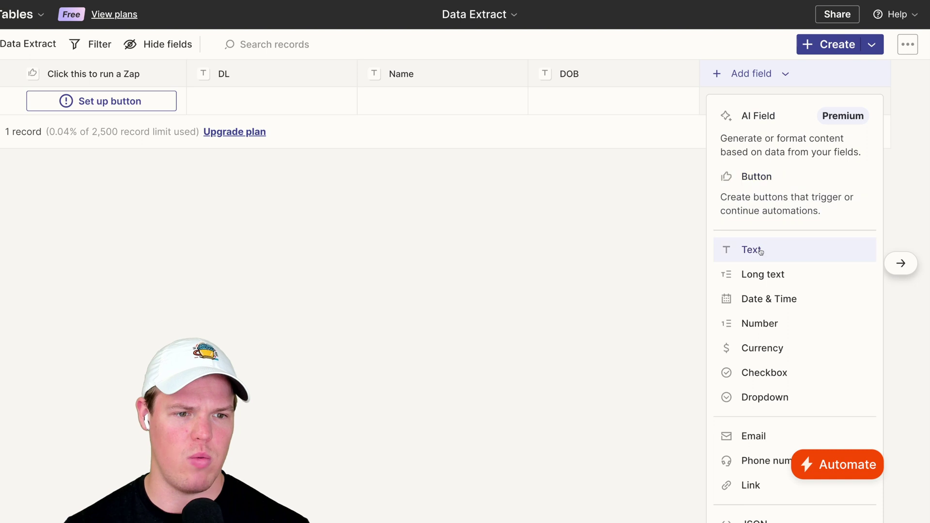
pyautogui.click(761, 252)
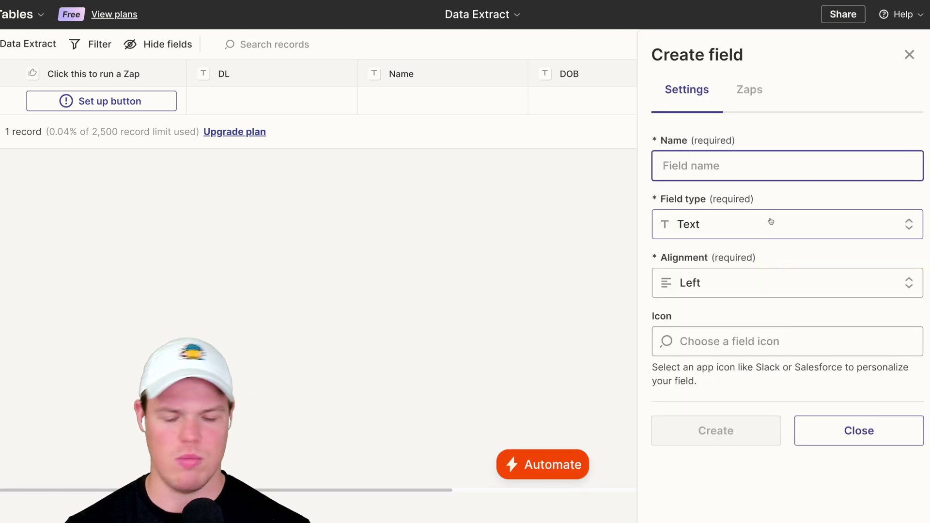
pyautogui.write('EXP')
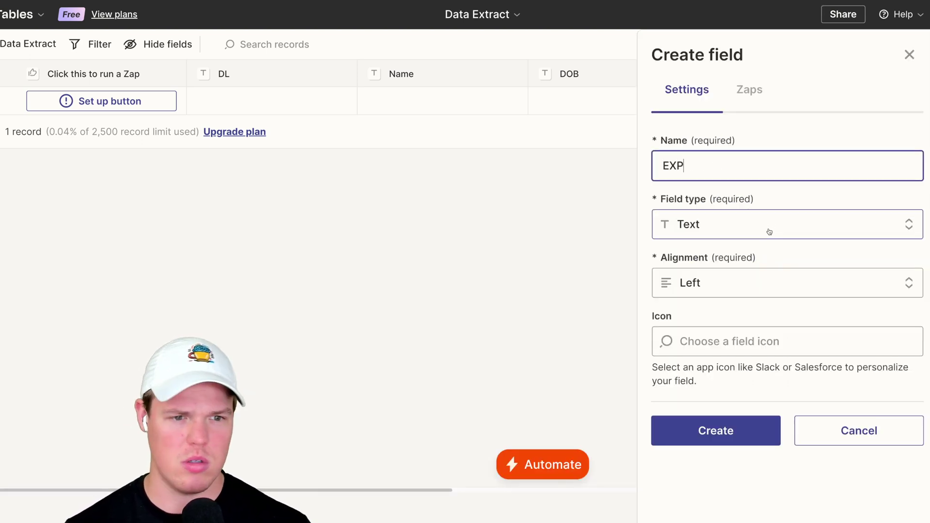
pyautogui.press('Return')
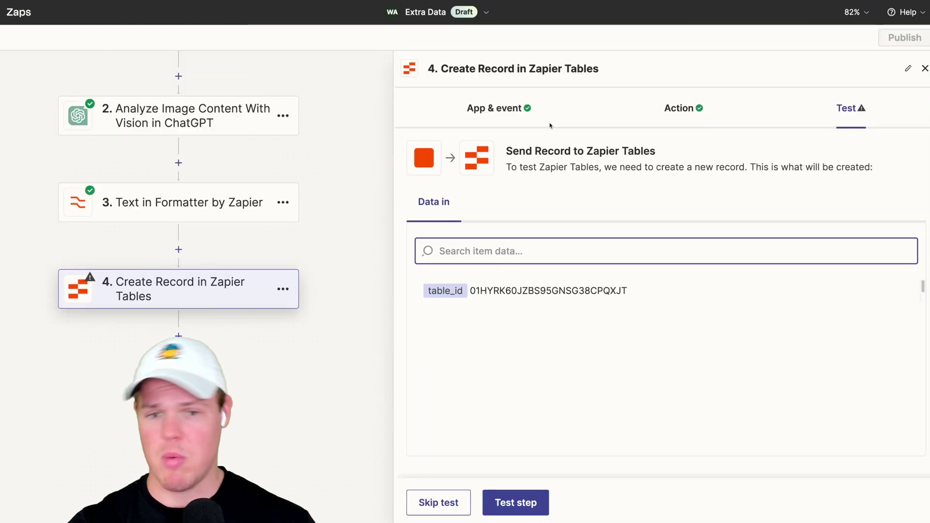
# Step: Set step 4's Table ID to the Data Extract table
pyautogui.click(674, 108)
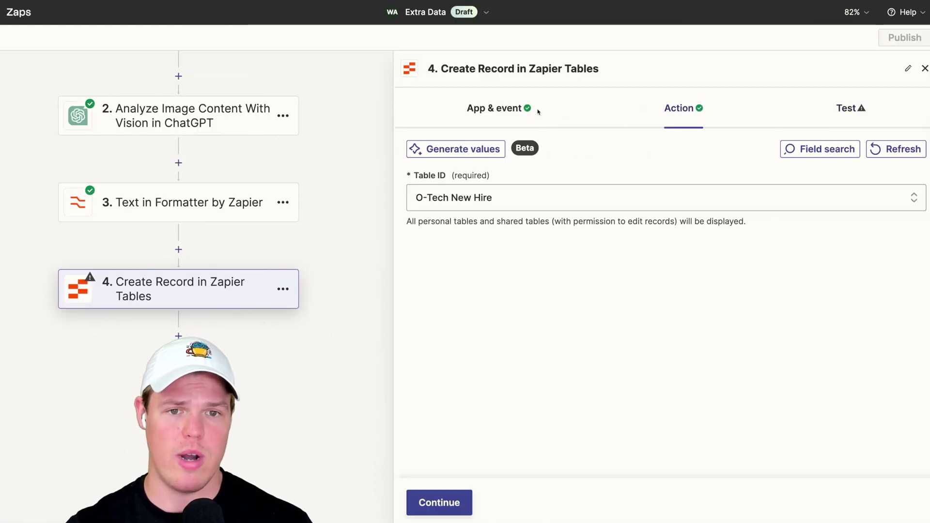
pyautogui.click(584, 197)
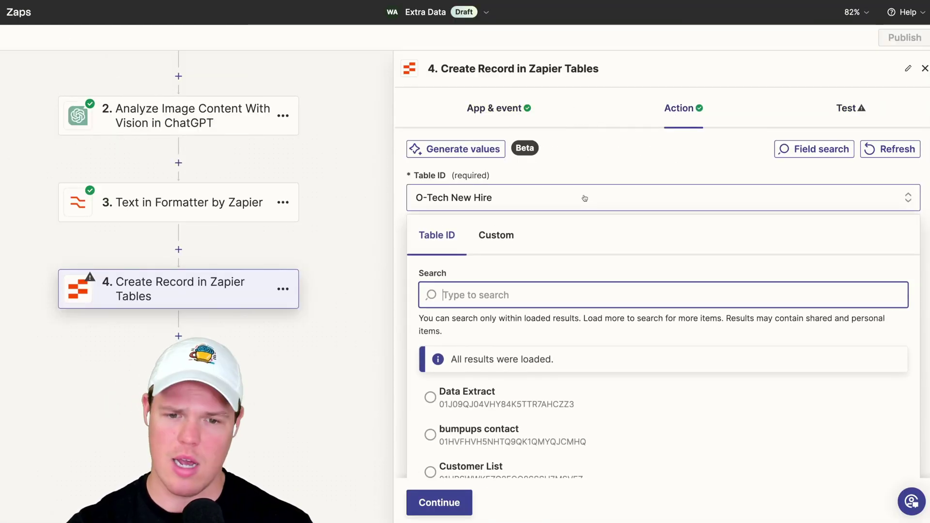
pyautogui.click(506, 402)
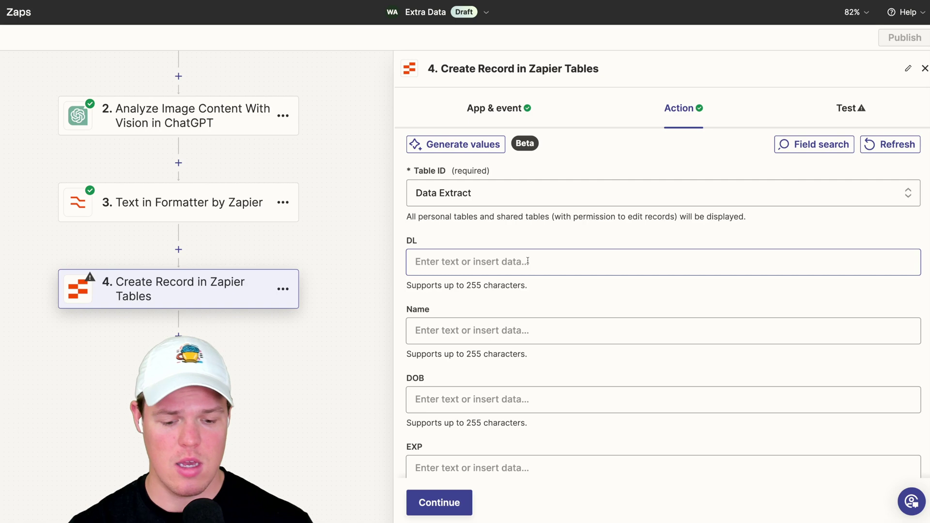
# Step: Map the DL field to Formatter Output Item 4 instead of Image Analysis
pyautogui.click(527, 262)
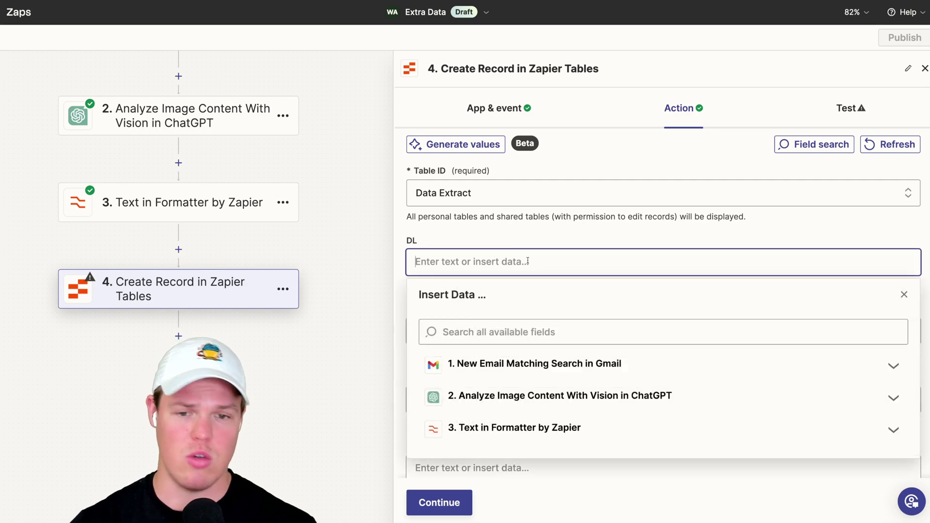
pyautogui.click(553, 399)
pyautogui.scroll(-1, 560, 386)
pyautogui.click(605, 416)
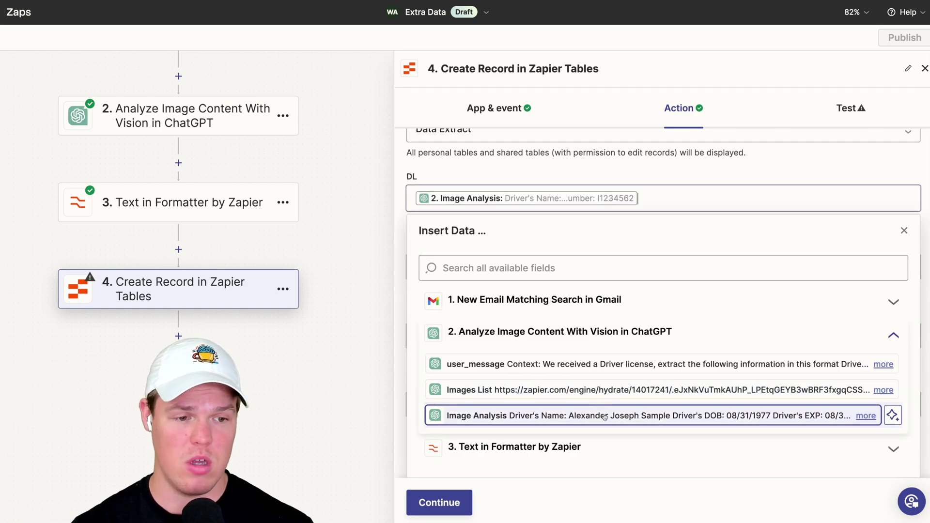
pyautogui.click(654, 228)
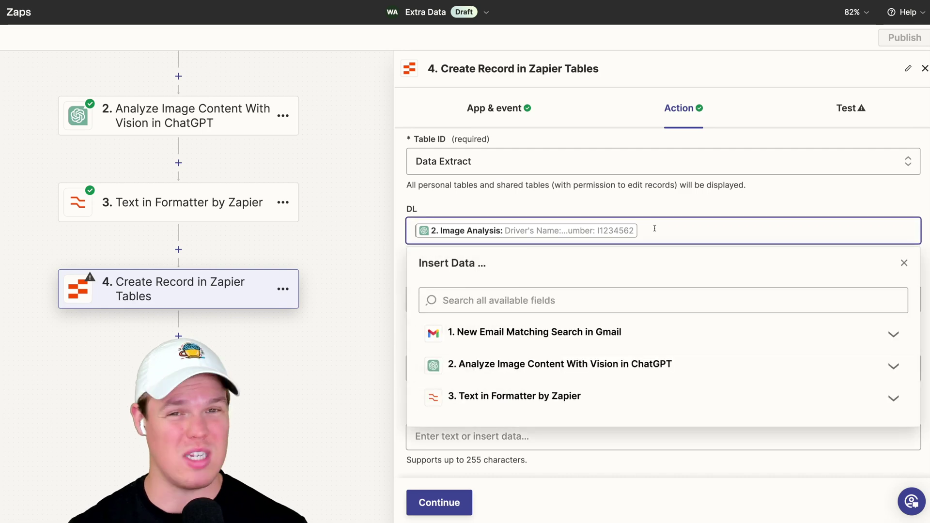
pyautogui.press('BackSpace')
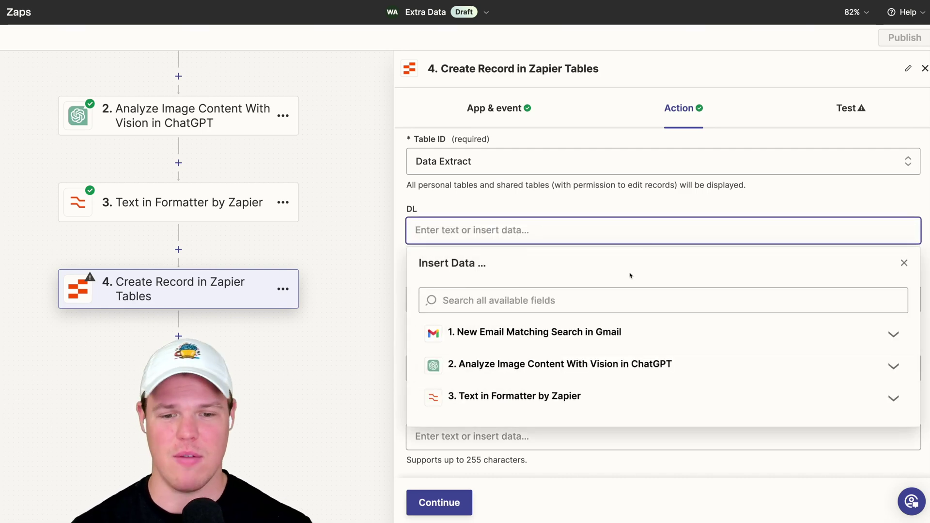
pyautogui.click(577, 396)
pyautogui.scroll(-2, 578, 377)
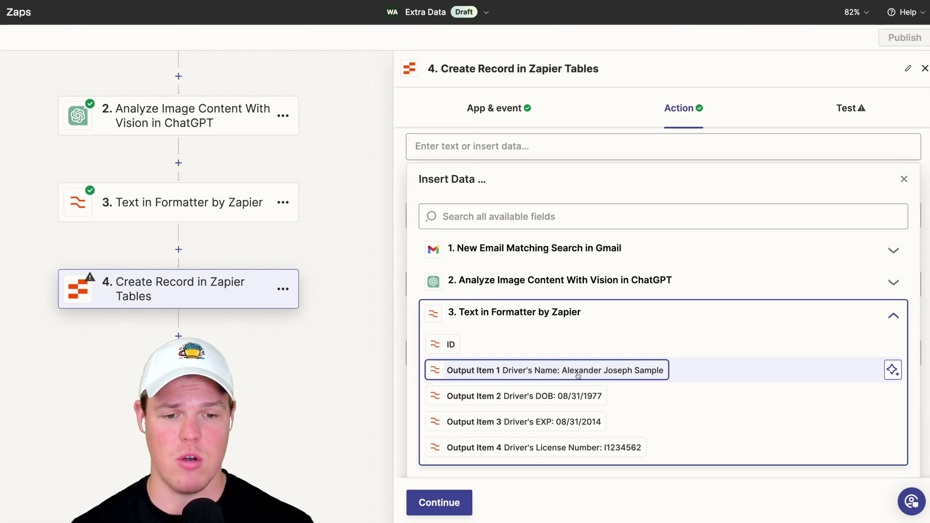
pyautogui.scroll(2, 576, 374)
pyautogui.scroll(-1, 584, 446)
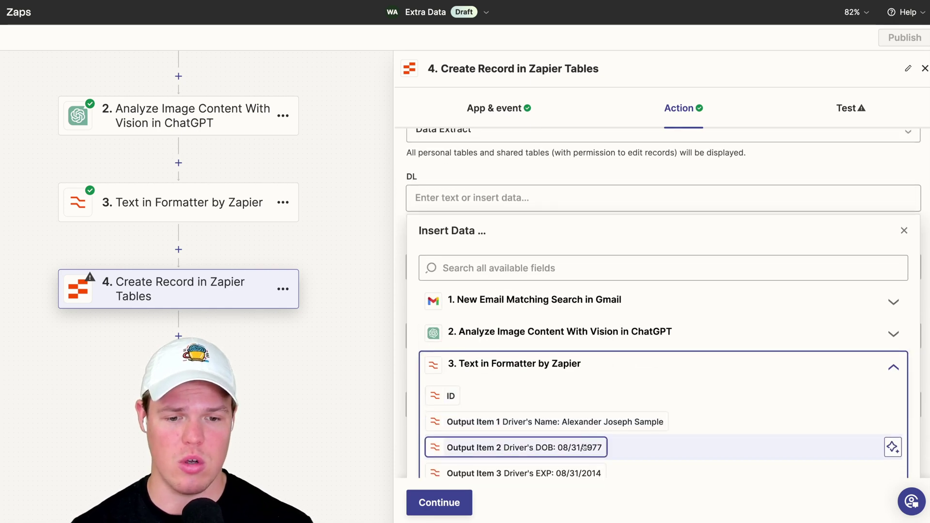
pyautogui.scroll(-1, 579, 451)
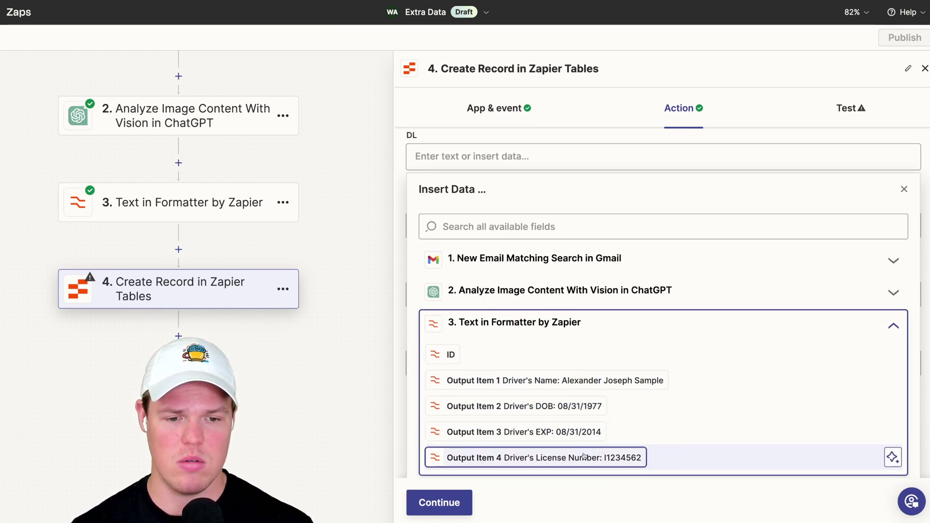
pyautogui.click(583, 455)
pyautogui.click(738, 147)
# Step: Map Name, DOB and EXP to Formatter Output Items 1, 2 and 3
pyautogui.click(582, 305)
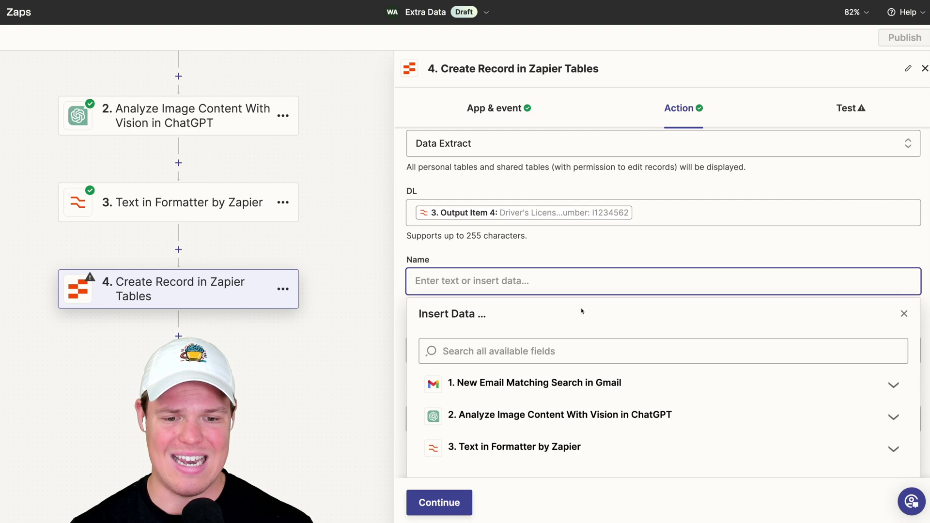
pyautogui.click(556, 446)
pyautogui.click(550, 365)
pyautogui.press('Tab')
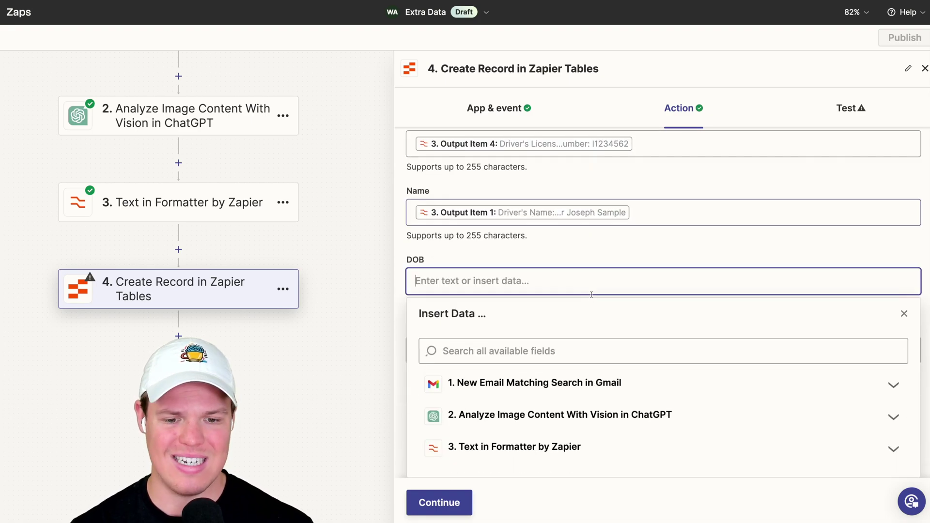
pyautogui.click(547, 448)
pyautogui.click(552, 436)
pyautogui.press('Tab')
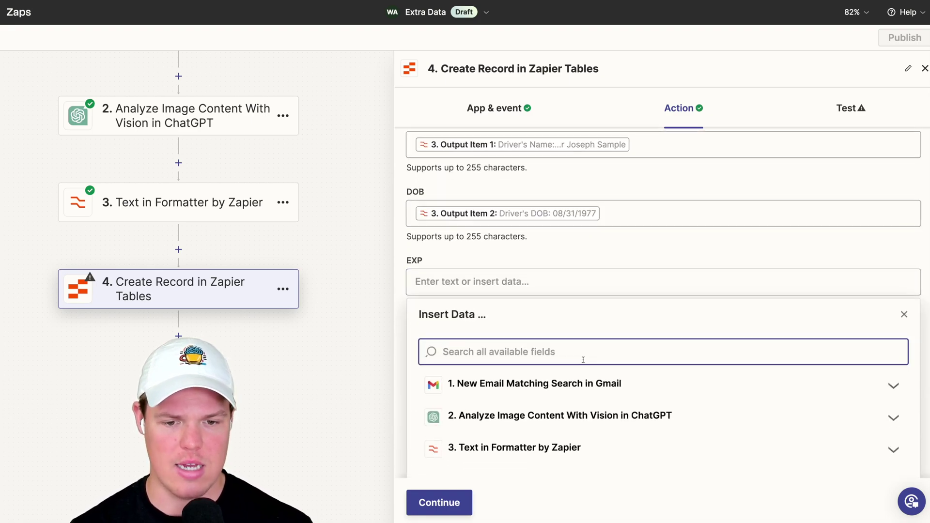
pyautogui.click(555, 446)
pyautogui.click(553, 436)
# Step: Send a test record to Zapier Tables, then insert a step between steps 3 and 4
pyautogui.click(439, 503)
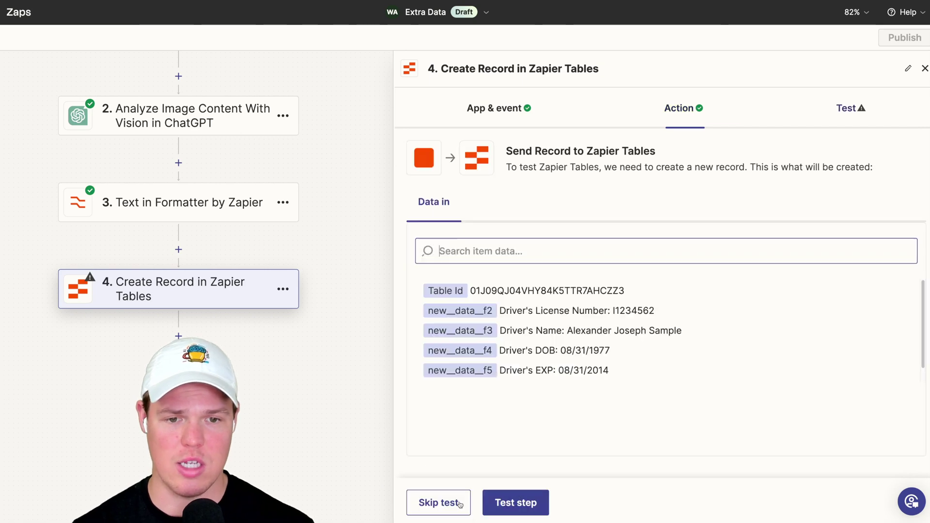
pyautogui.click(515, 502)
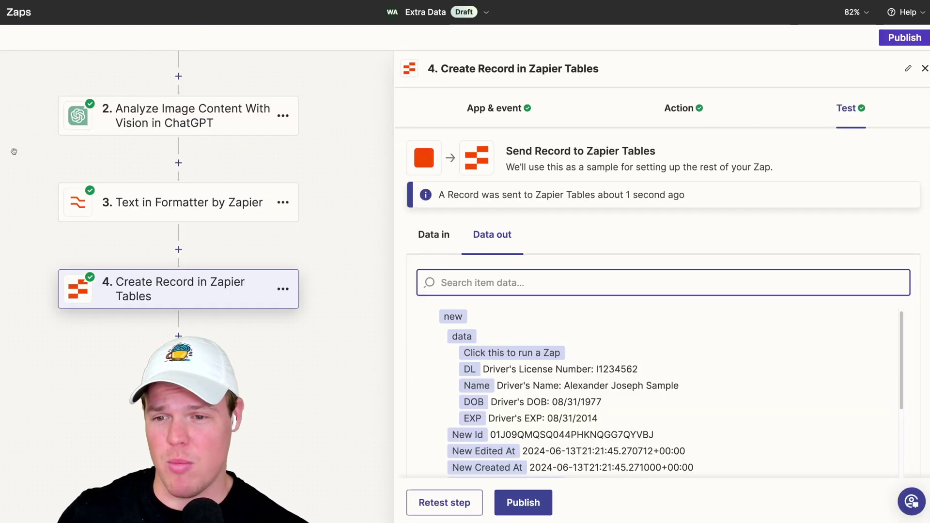
pyautogui.click(179, 250)
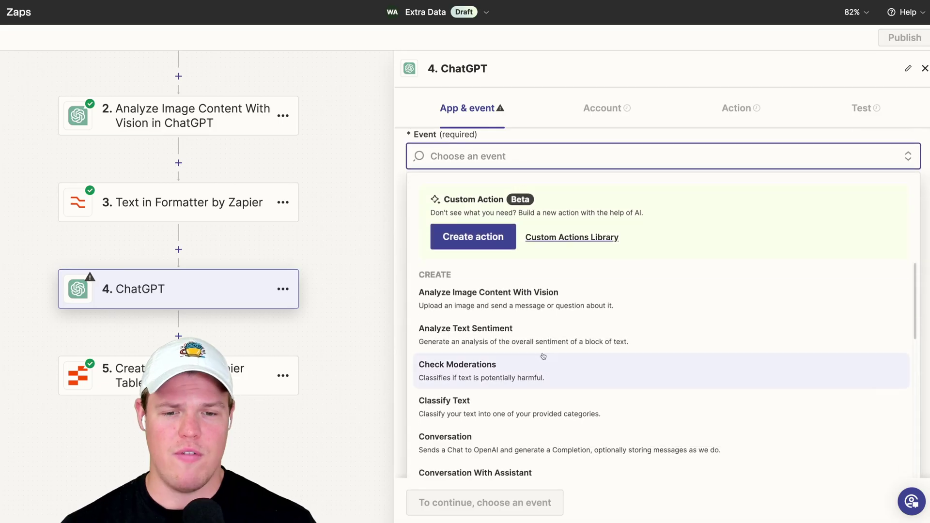
# Step: Choose ChatGPT's Conversation event for the new step
pyautogui.scroll(-1, 535, 372)
pyautogui.scroll(-2, 534, 372)
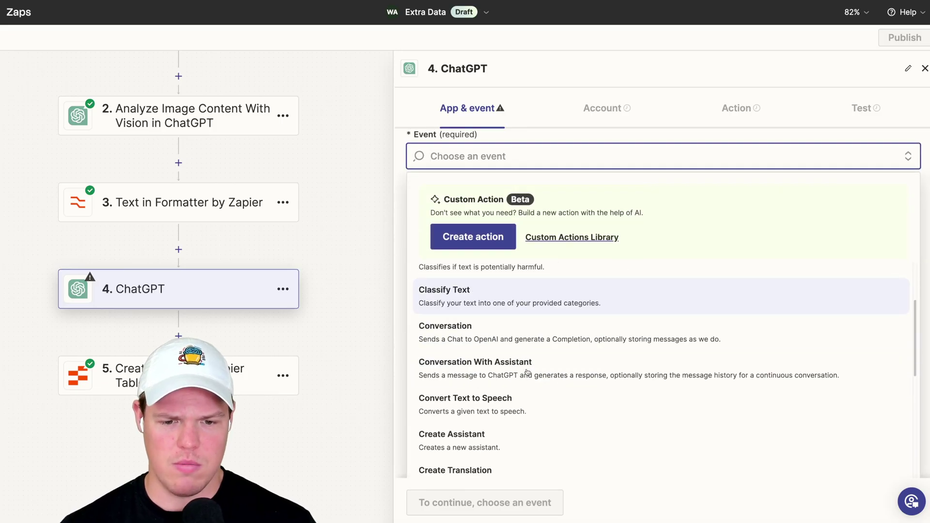
pyautogui.click(484, 330)
pyautogui.scroll(-3, 469, 198)
pyautogui.scroll(2, 469, 198)
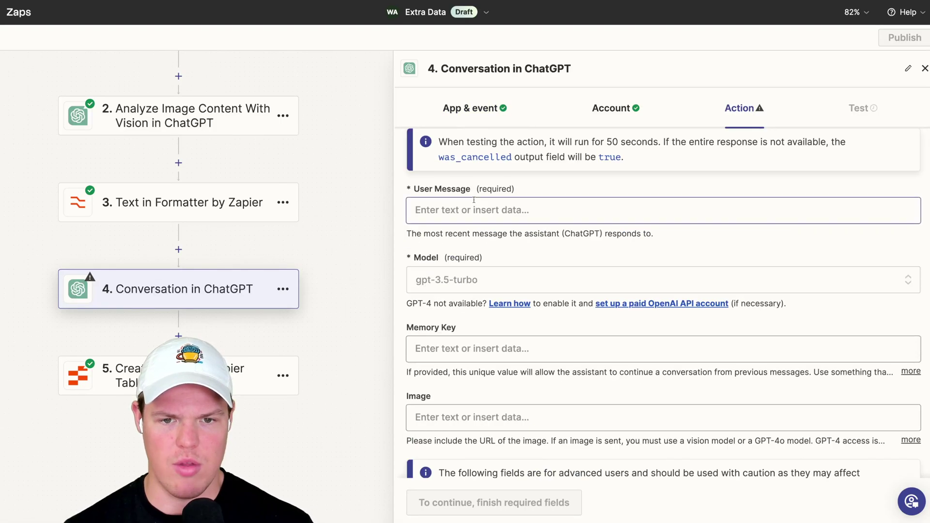
pyautogui.scroll(-1, 474, 205)
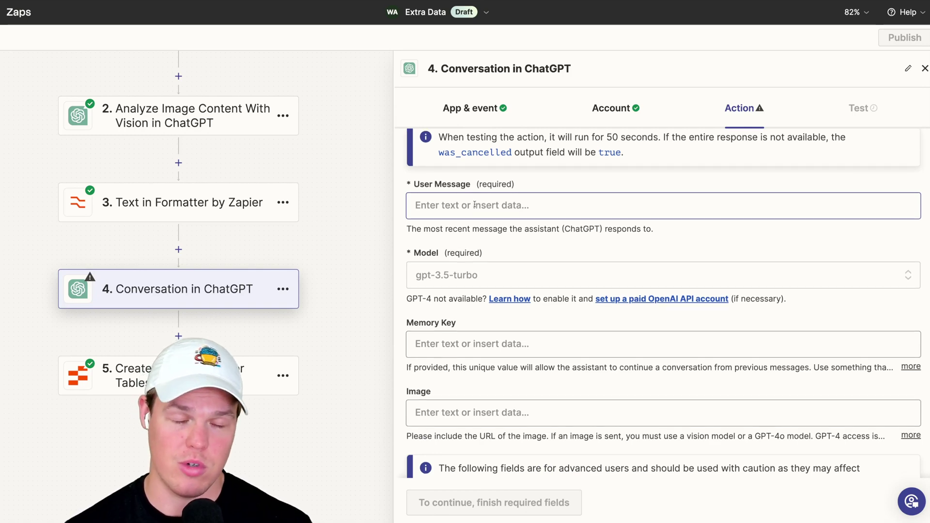
pyautogui.click(474, 205)
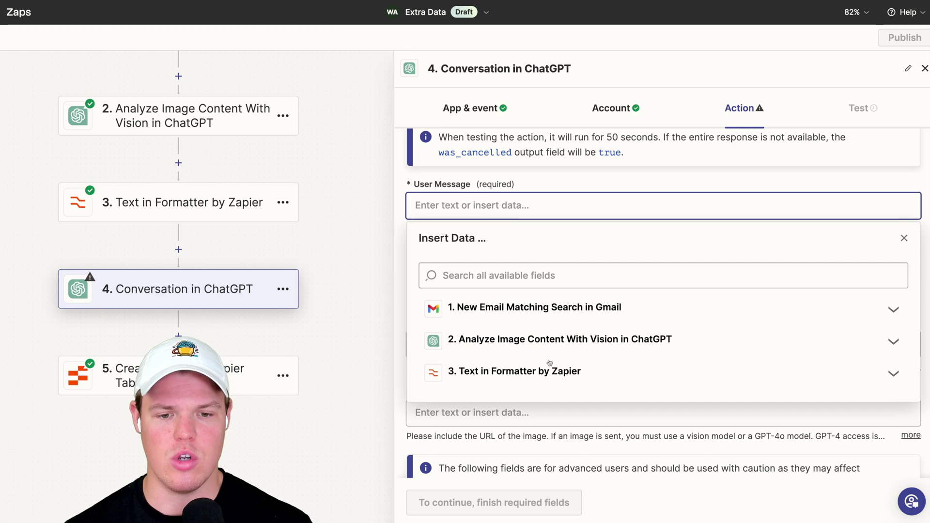
pyautogui.click(521, 372)
pyautogui.scroll(-1, 527, 345)
# Step: Write 'Based on this data, remove all text before :' and 'Data:' with Output Item 1
pyautogui.click(532, 199)
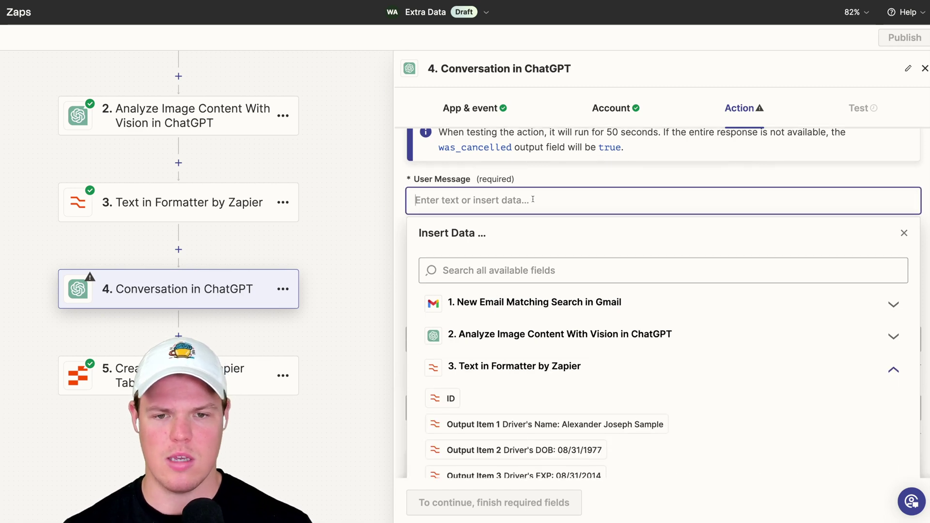
pyautogui.write('Based on this data, rem')
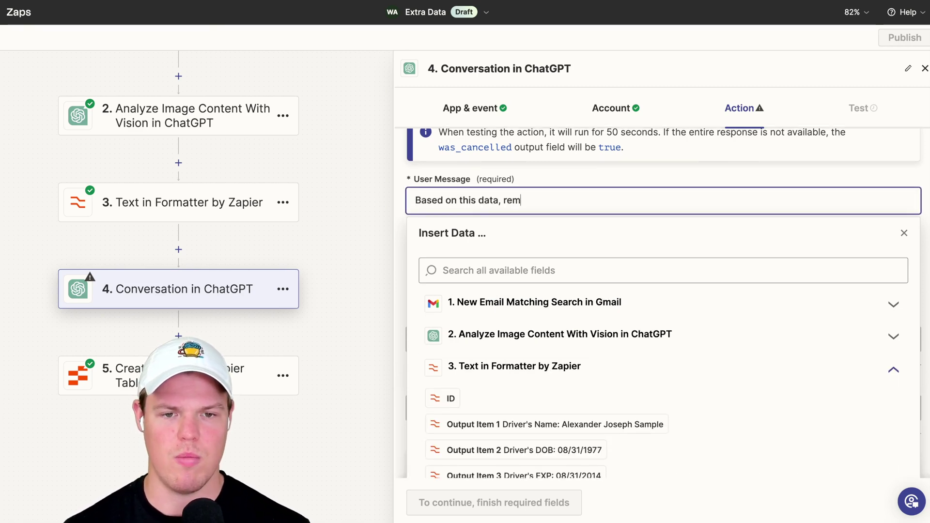
pyautogui.write('ove all tex')
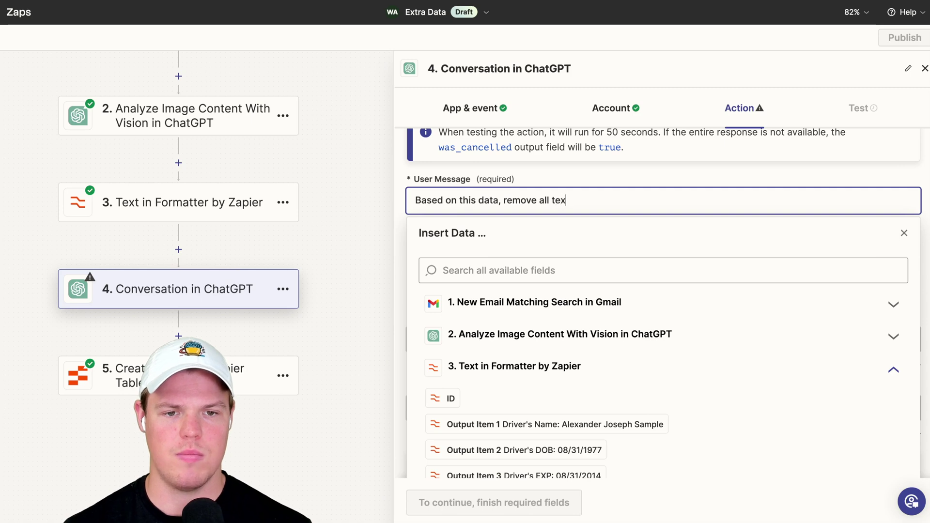
pyautogui.write('t before :')
pyautogui.press('Return')
pyautogui.press('Return')
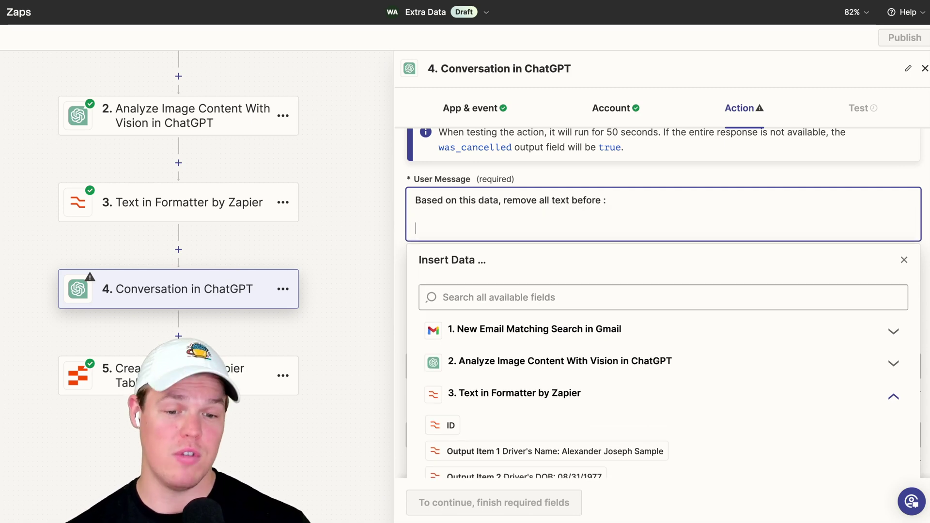
pyautogui.write('Data: (')
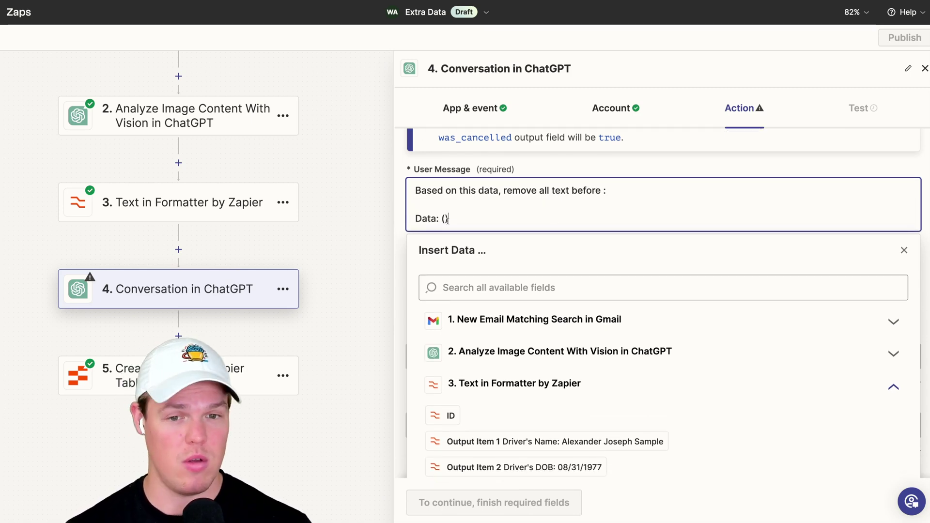
pyautogui.scroll(-4, 533, 315)
pyautogui.scroll(1, 538, 318)
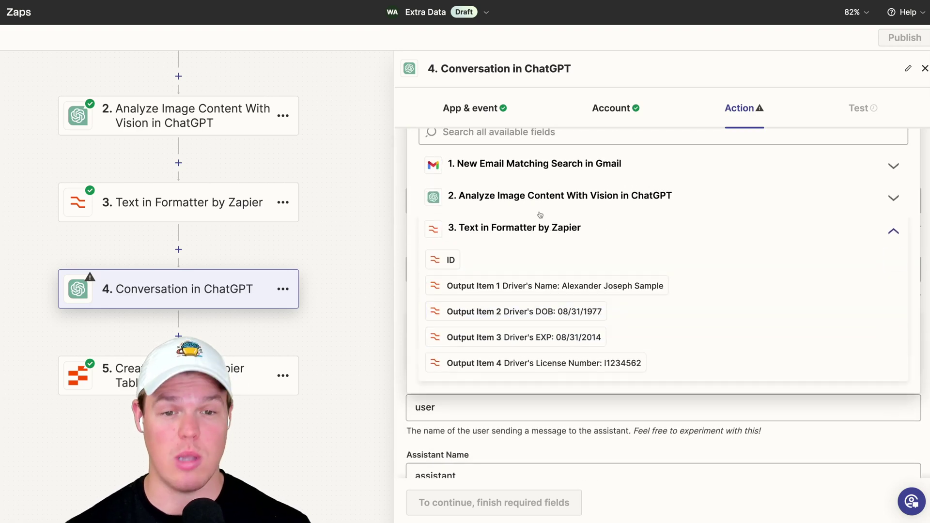
pyautogui.scroll(1, 555, 285)
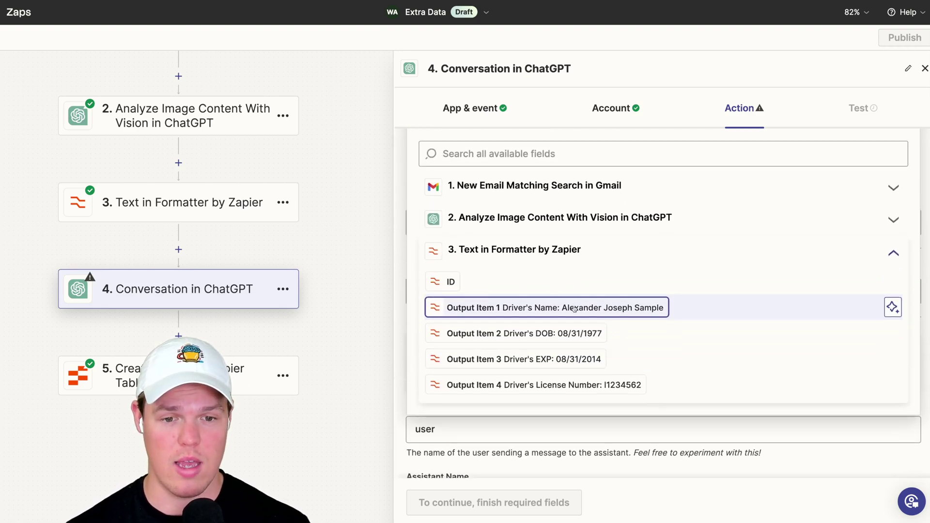
pyautogui.scroll(1, 557, 330)
pyautogui.click(450, 358)
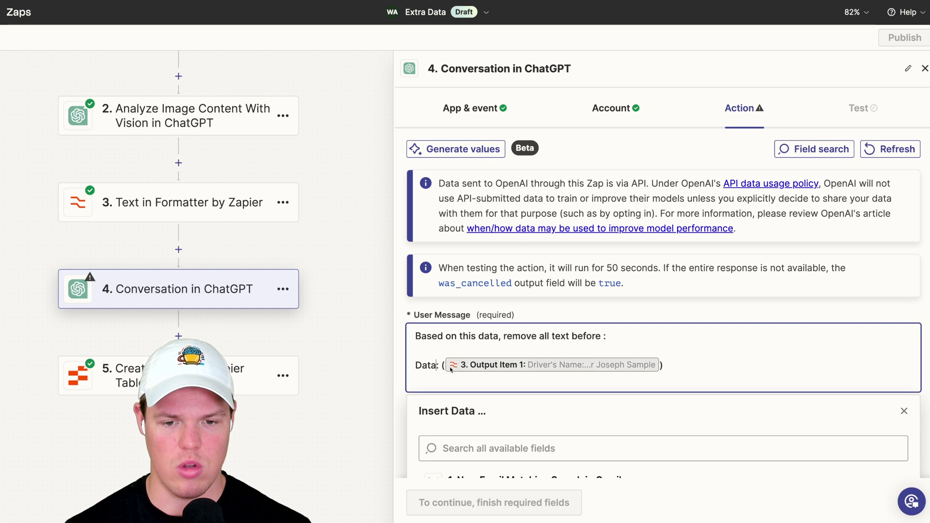
pyautogui.write('1')
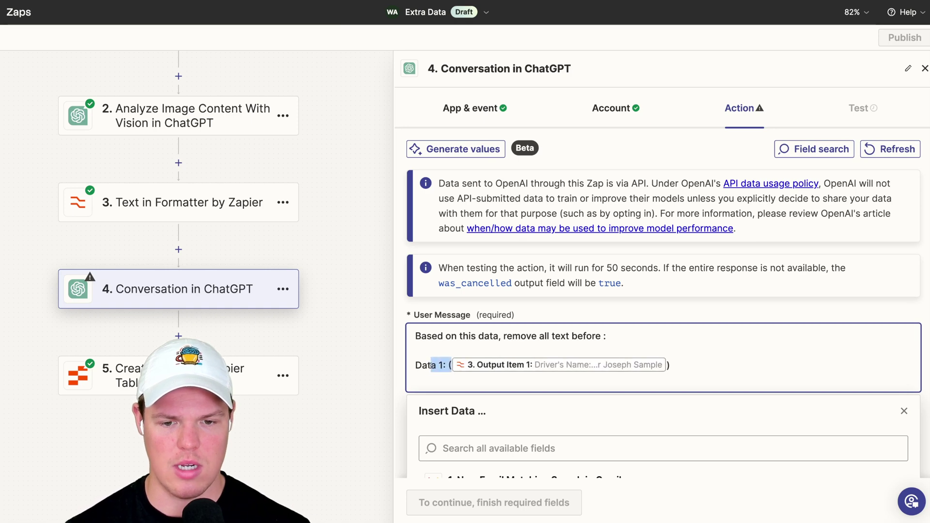
# Step: Add a second 'Data 2' line, then drag the ChatGPT step above the Formatter
pyautogui.moveTo(432, 365); pyautogui.dragTo(415, 366)
pyautogui.hotkey('ctrl', 'c')
pyautogui.click(441, 380)
pyautogui.hotkey('ctrl', 'v')
pyautogui.click(442, 379)
pyautogui.press('BackSpace')
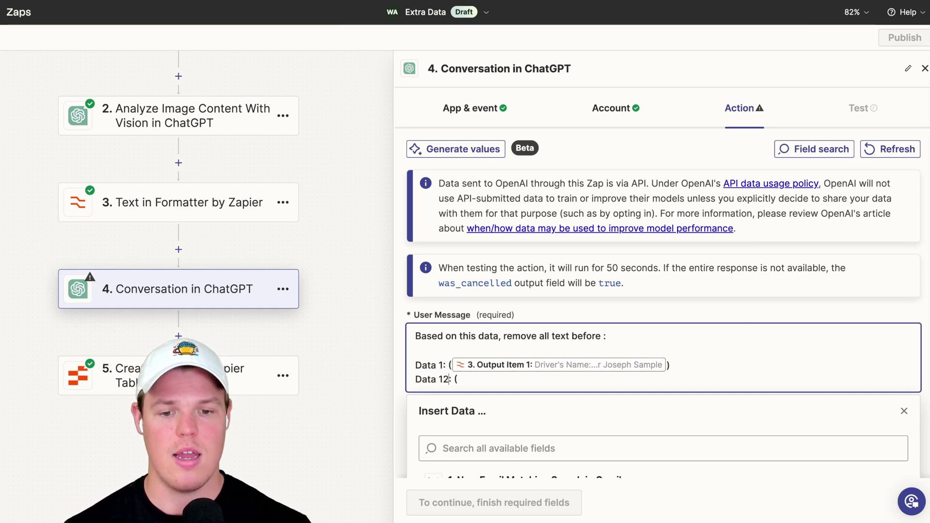
pyautogui.write('2')
pyautogui.press('End')
pyautogui.press('Return')
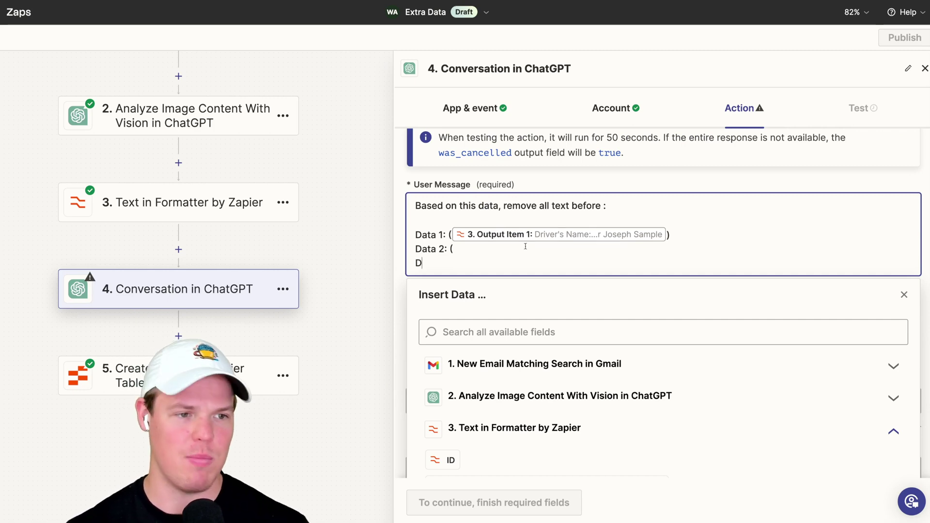
pyautogui.click(358, 230)
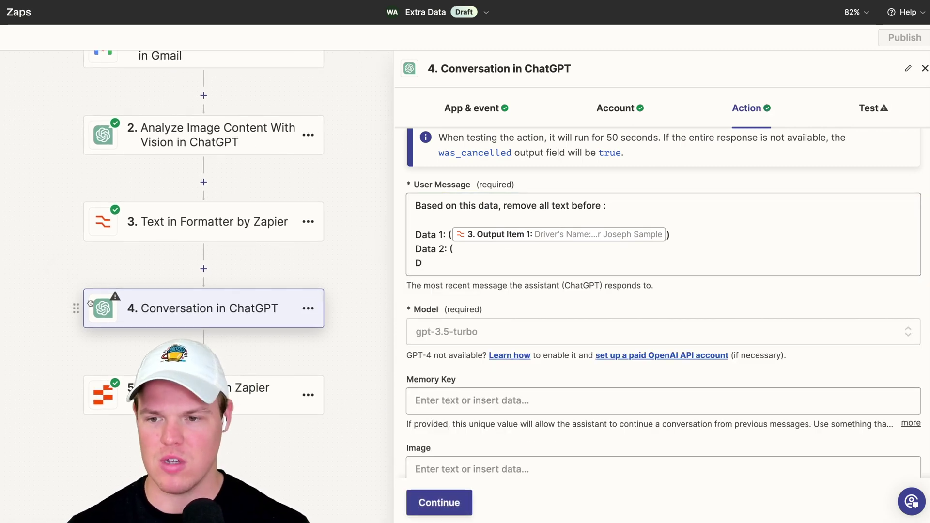
pyautogui.moveTo(90, 303); pyautogui.dragTo(177, 184)
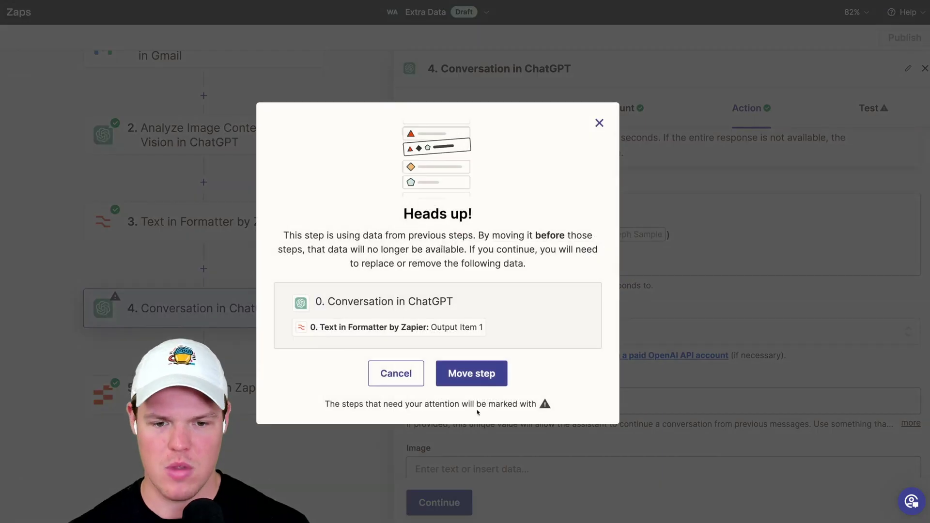
# Step: Confirm the move and replace the message data with step 2's Image Analysis
pyautogui.click(472, 373)
pyautogui.click(446, 269)
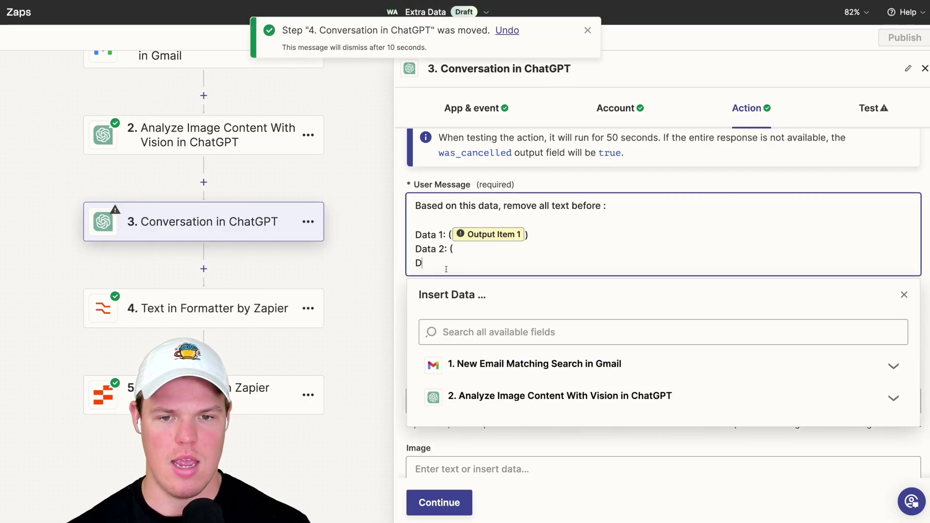
pyautogui.moveTo(446, 269); pyautogui.dragTo(416, 248)
pyautogui.press('BackSpace')
pyautogui.press('BackSpace')
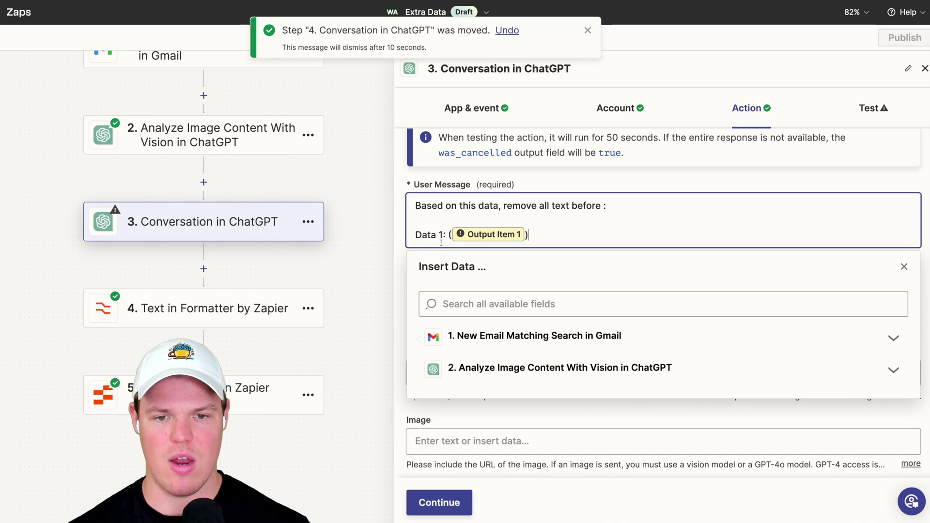
pyautogui.click(443, 235)
pyautogui.press('BackSpace')
pyautogui.press('BackSpace')
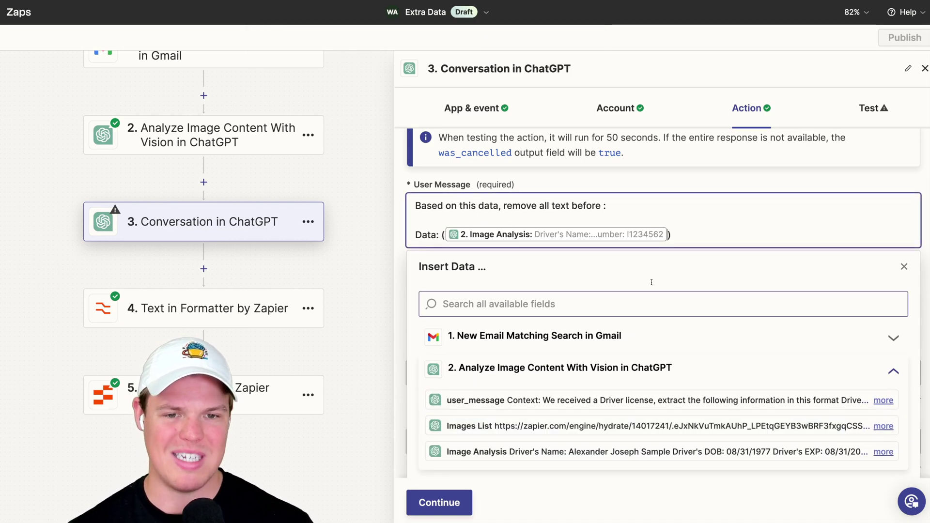
pyautogui.click(695, 219)
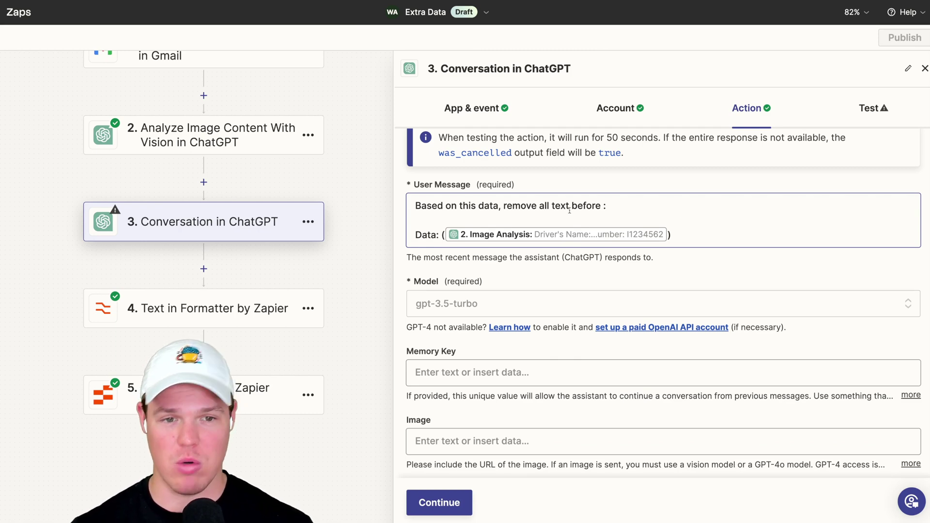
pyautogui.click(602, 205)
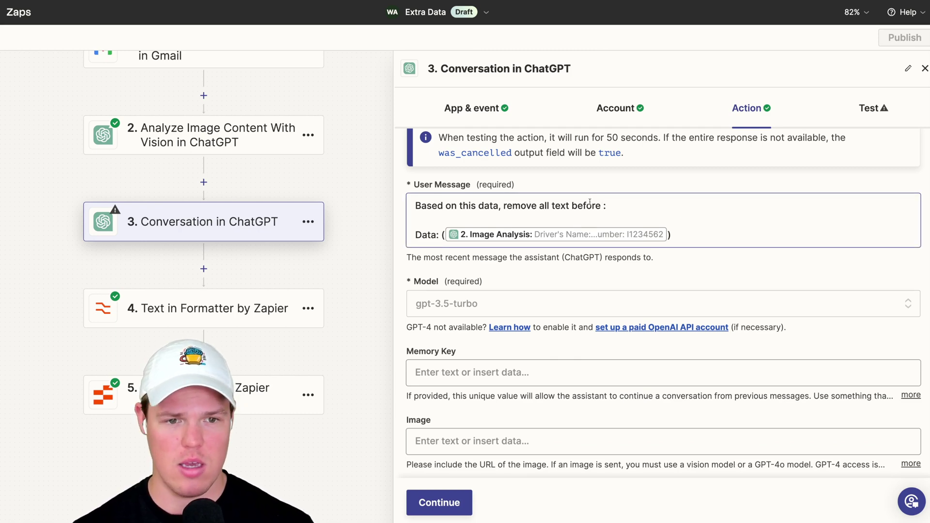
pyautogui.click(603, 203)
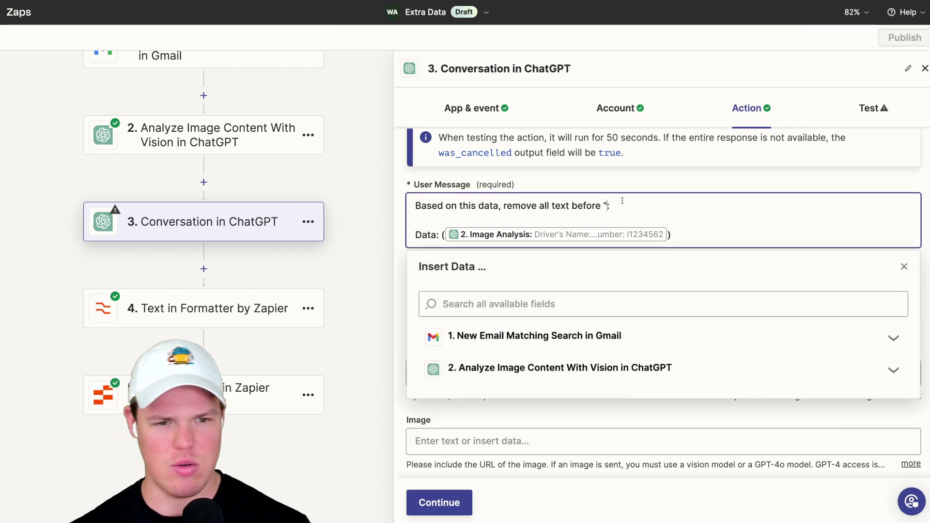
# Step: Set the Memory Key to 'sfdgdfsafdgs' and continue to the Test tab
pyautogui.scroll(-4, 607, 194)
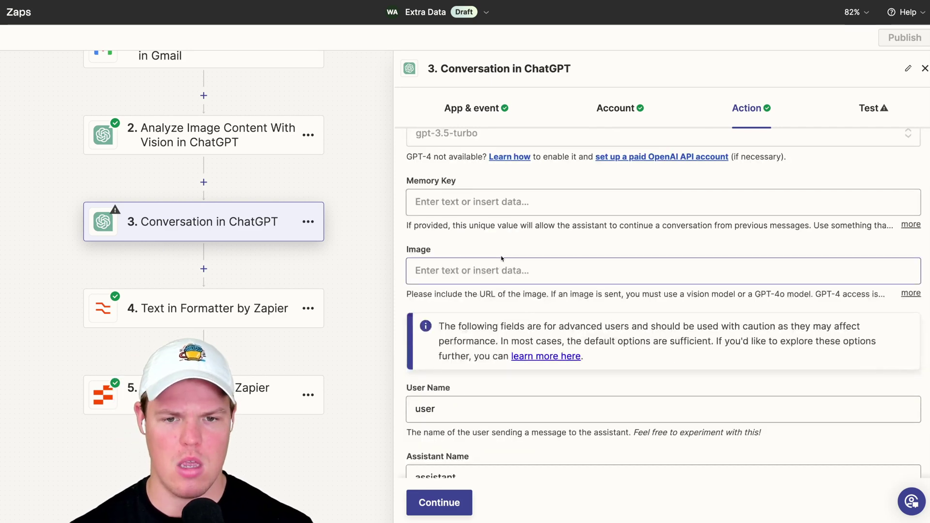
pyautogui.click(856, 196)
pyautogui.write('sfdgdfsafdgs')
pyautogui.scroll(-5, 856, 183)
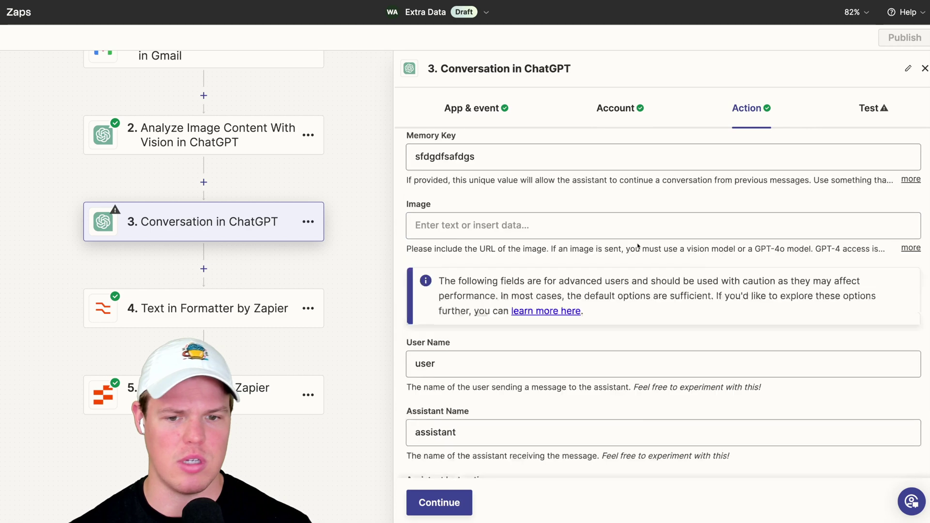
pyautogui.click(453, 502)
# Step: Review the labelled license values in the test data and test the ChatGPT conversation step
pyautogui.scroll(-3, 558, 412)
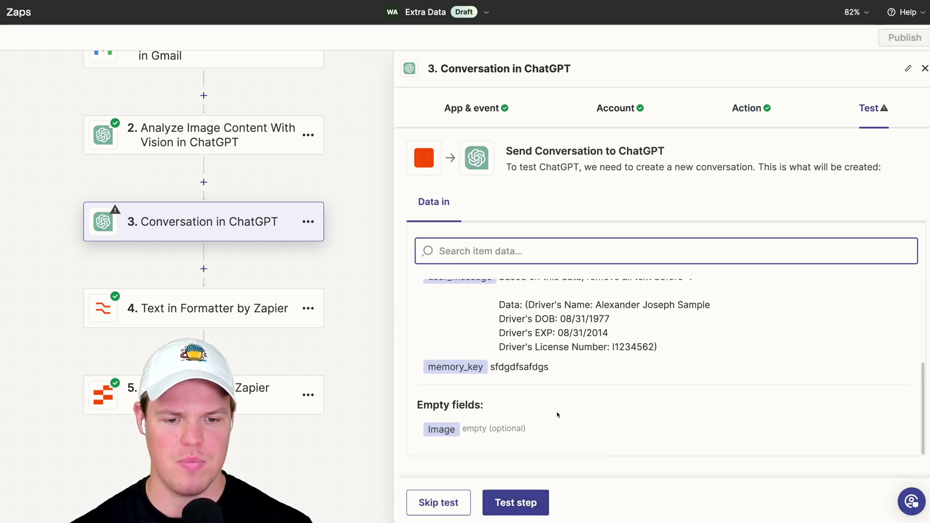
pyautogui.moveTo(502, 317); pyautogui.dragTo(595, 305)
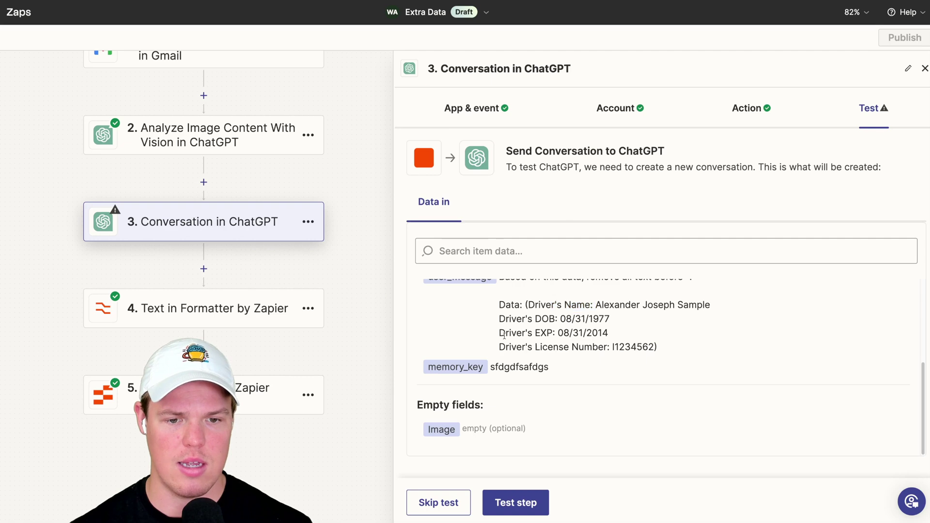
pyautogui.moveTo(500, 333); pyautogui.dragTo(614, 347)
pyautogui.click(533, 501)
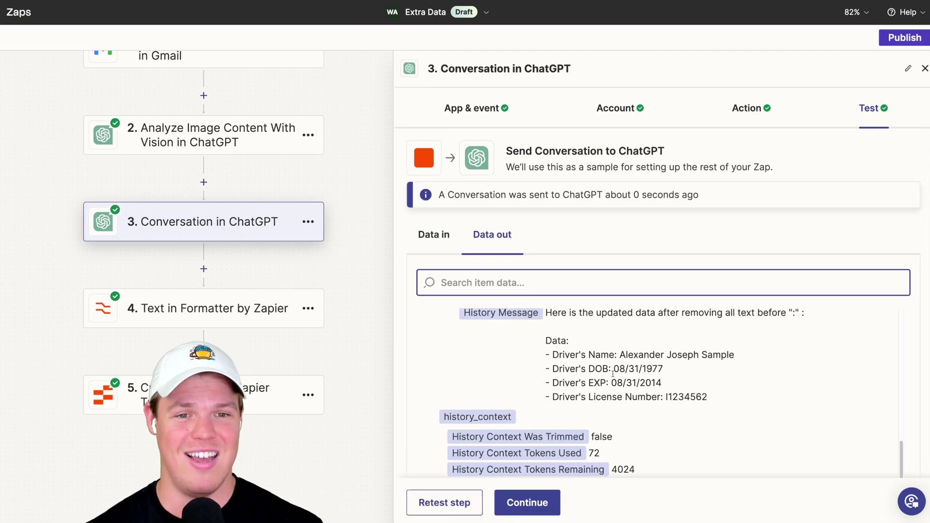
# Step: Switch the conversation model to gpt-4-turbo-2024-04-09 and retest the step
pyautogui.click(476, 108)
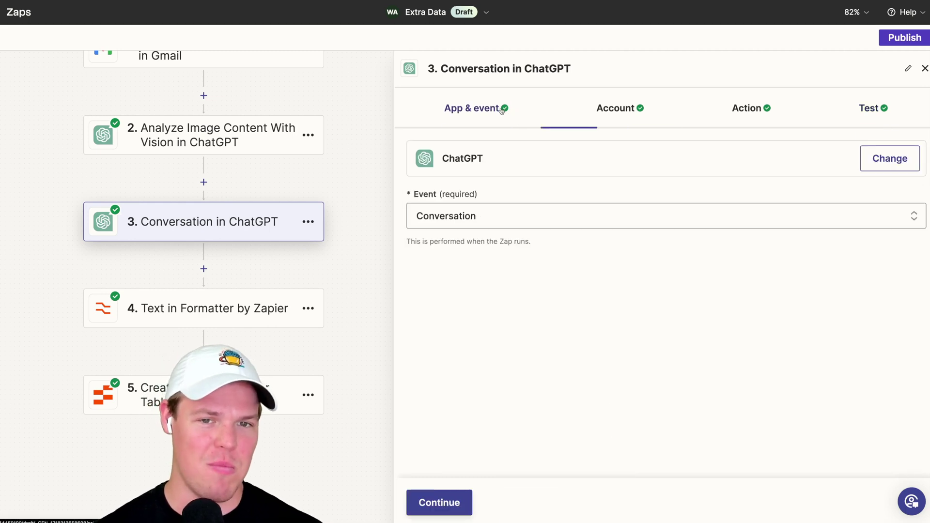
pyautogui.click(614, 109)
pyautogui.click(759, 117)
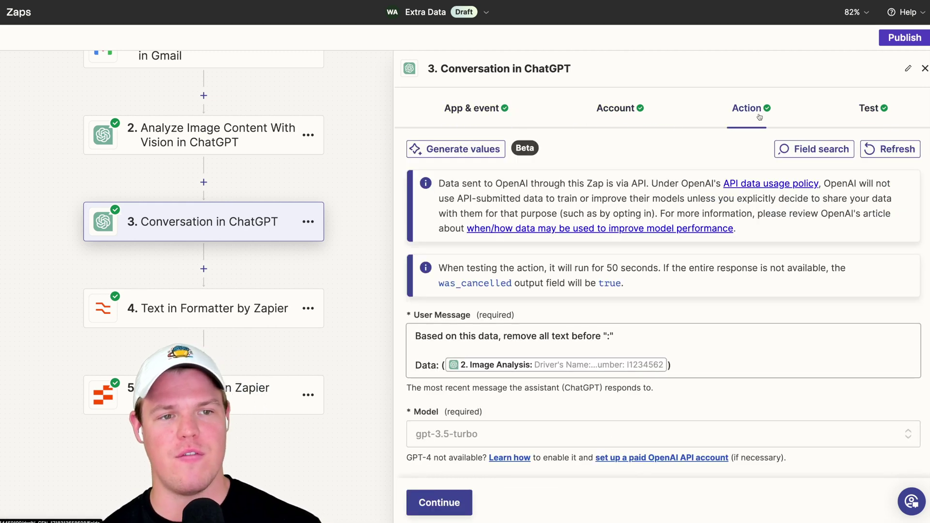
pyautogui.scroll(-3, 570, 322)
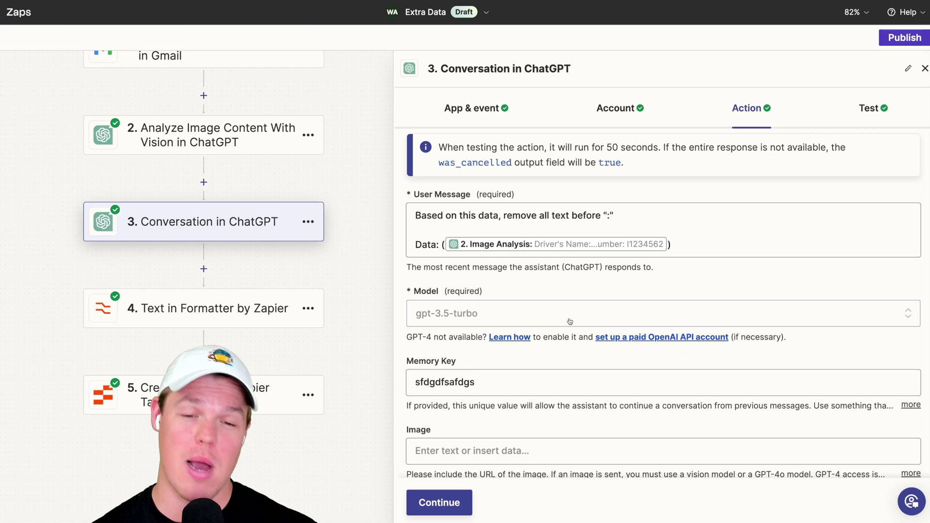
pyautogui.click(569, 322)
pyautogui.scroll(-5, 533, 368)
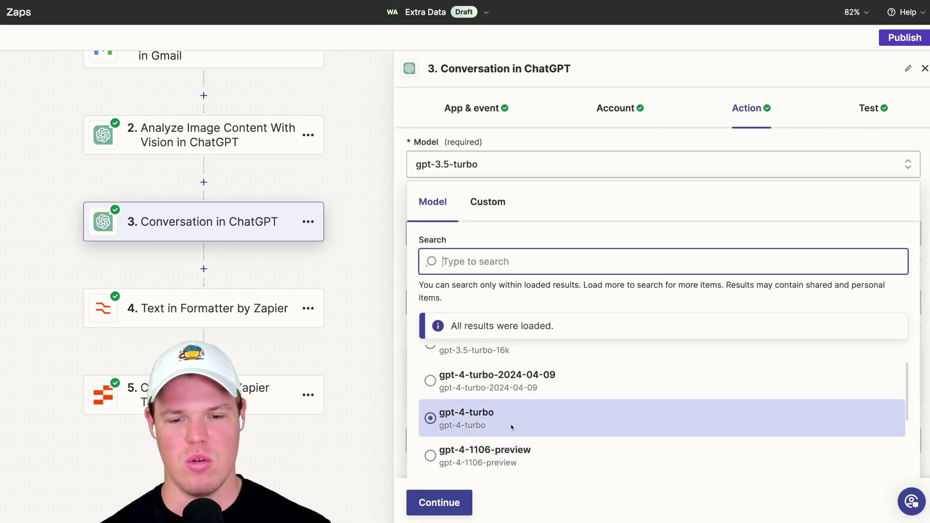
pyautogui.scroll(1, 511, 423)
pyautogui.click(516, 407)
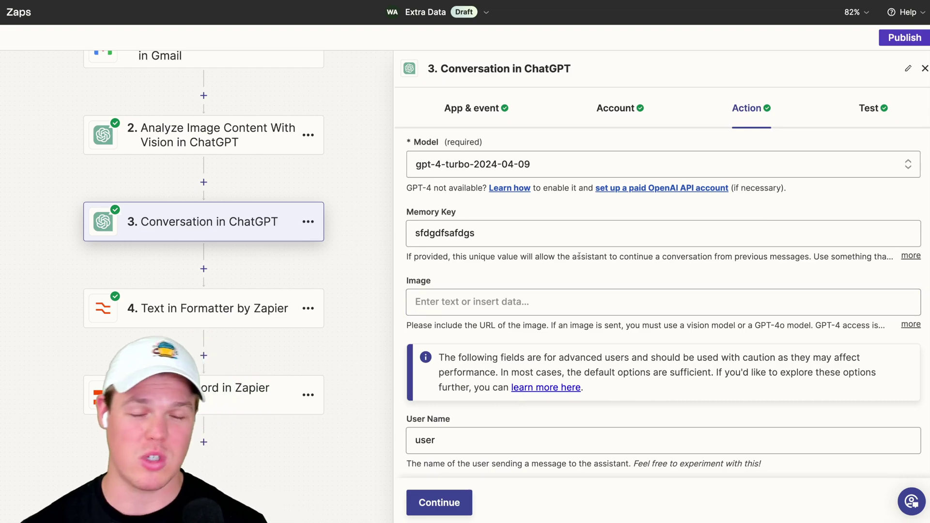
pyautogui.scroll(-3, 565, 305)
pyautogui.click(452, 499)
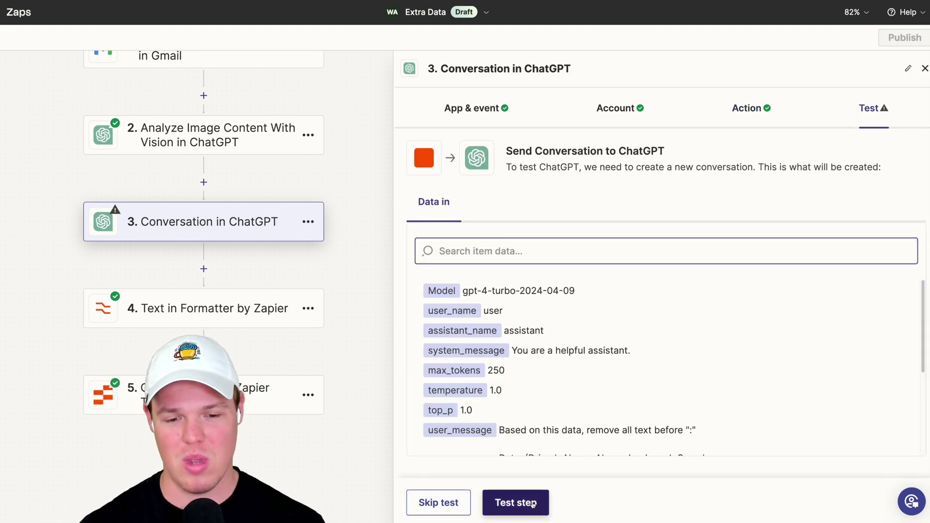
pyautogui.click(515, 501)
pyautogui.scroll(1, 565, 357)
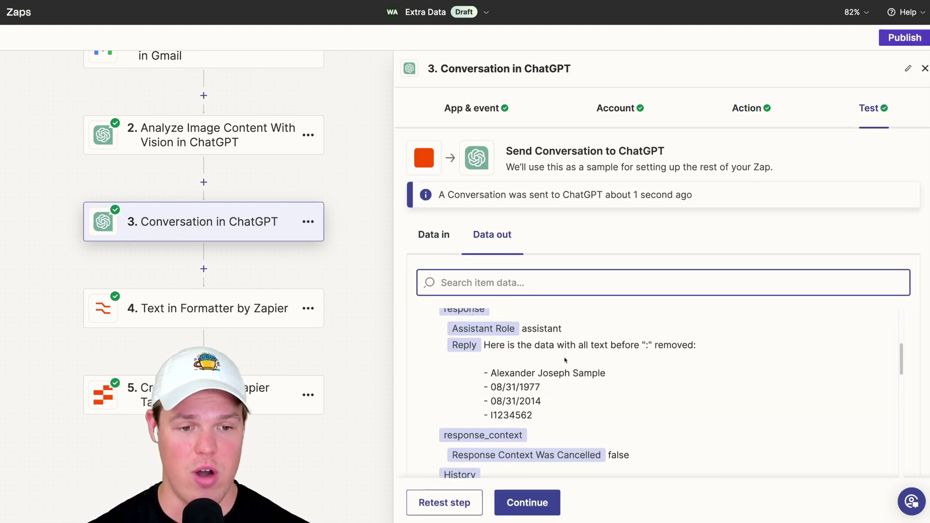
# Step: Add the line 'Generate just the data no text before or after' to the User Message
pyautogui.tripleClick(504, 346)
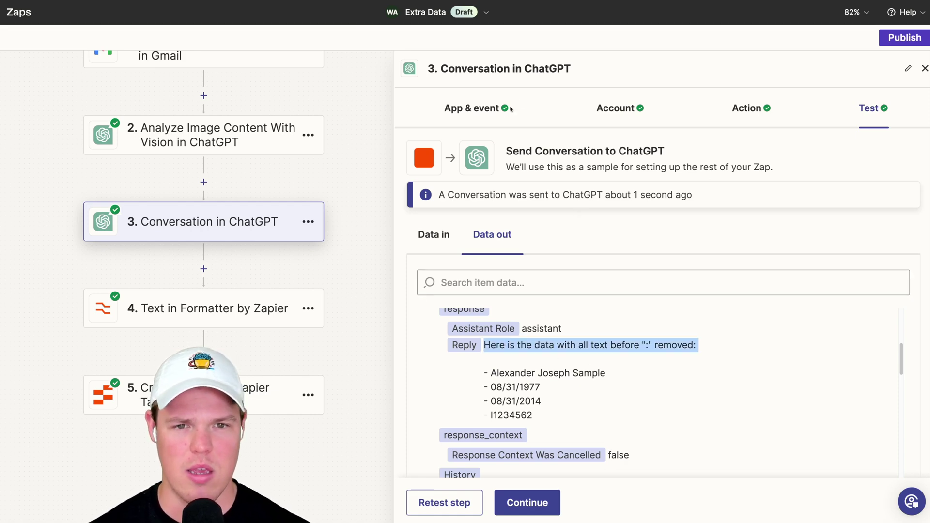
pyautogui.click(752, 108)
pyautogui.click(532, 393)
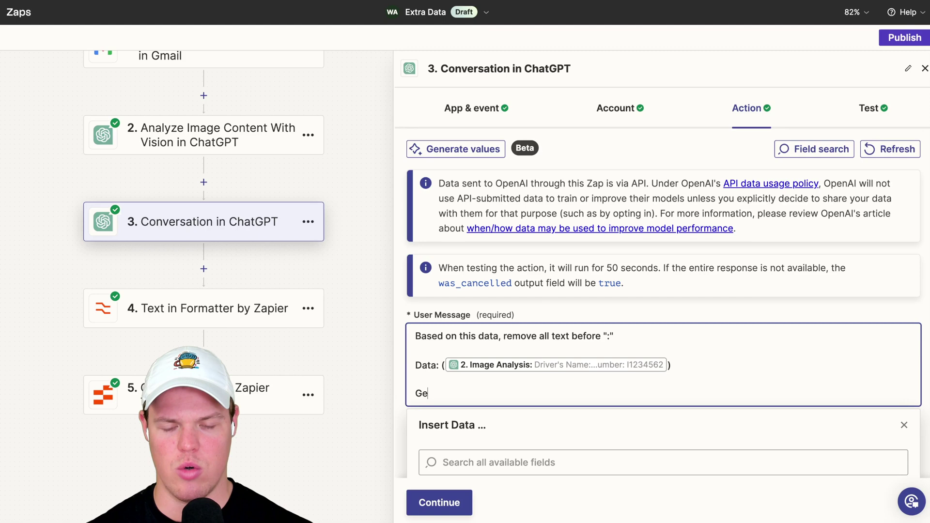
pyautogui.write('Generate just the d')
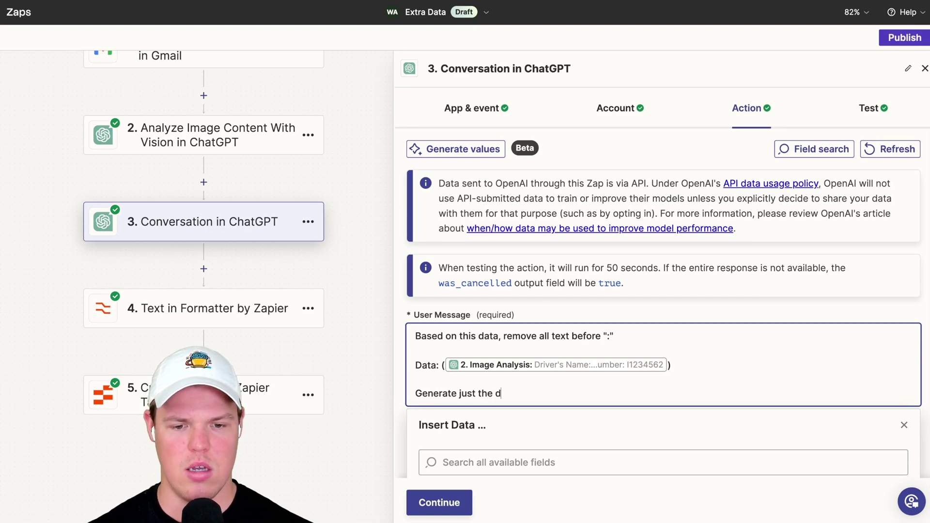
pyautogui.write('ata nio text be')
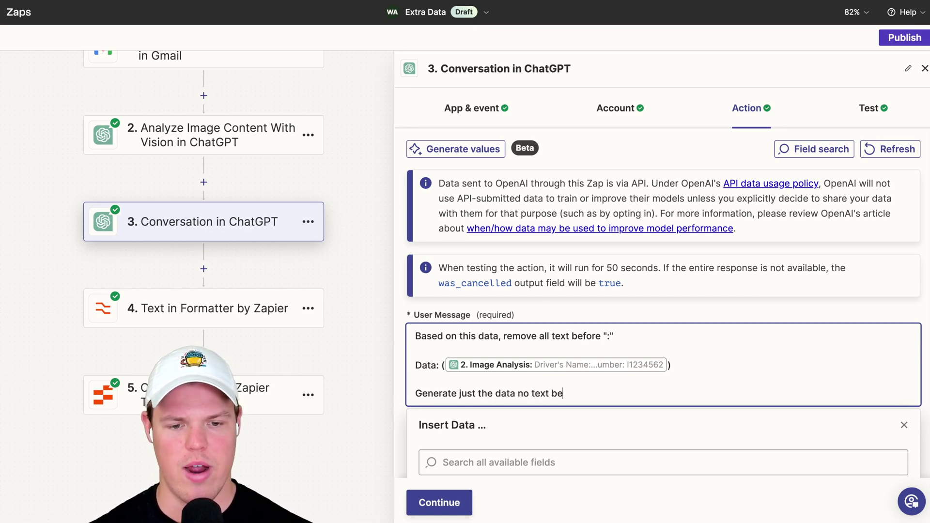
pyautogui.write('fore or afe')
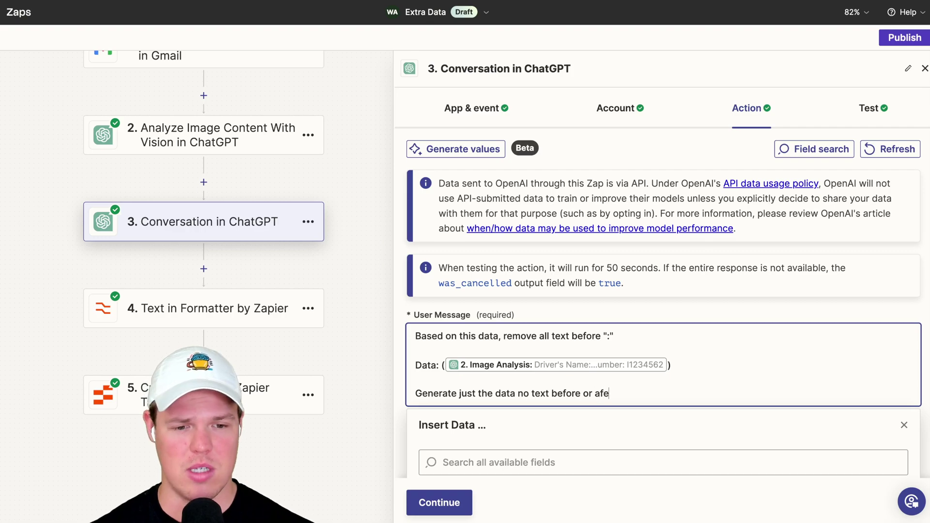
pyautogui.click(817, 297)
# Step: Change the Memory Key for a fresh conversation and retest the ChatGPT step
pyautogui.scroll(-10, 766, 317)
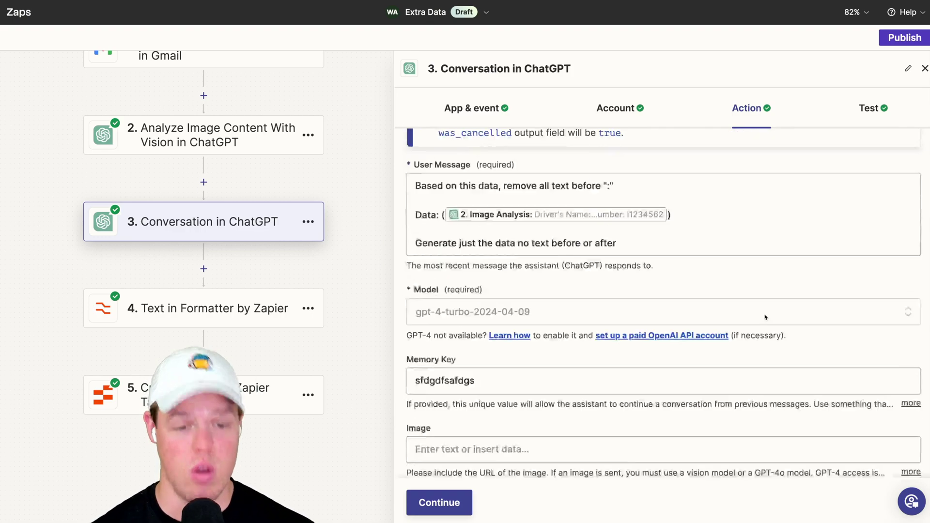
pyautogui.scroll(4, 767, 317)
pyautogui.click(610, 258)
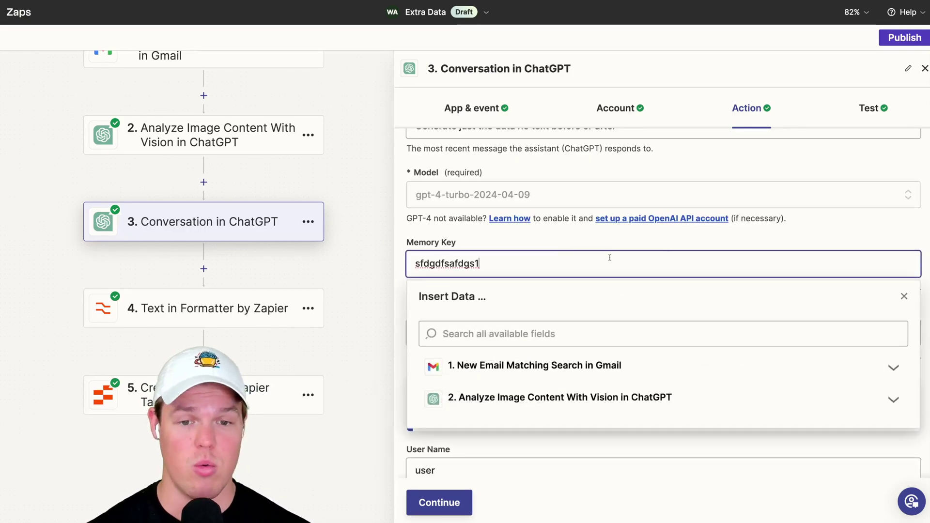
pyautogui.scroll(-6, 814, 239)
pyautogui.click(439, 502)
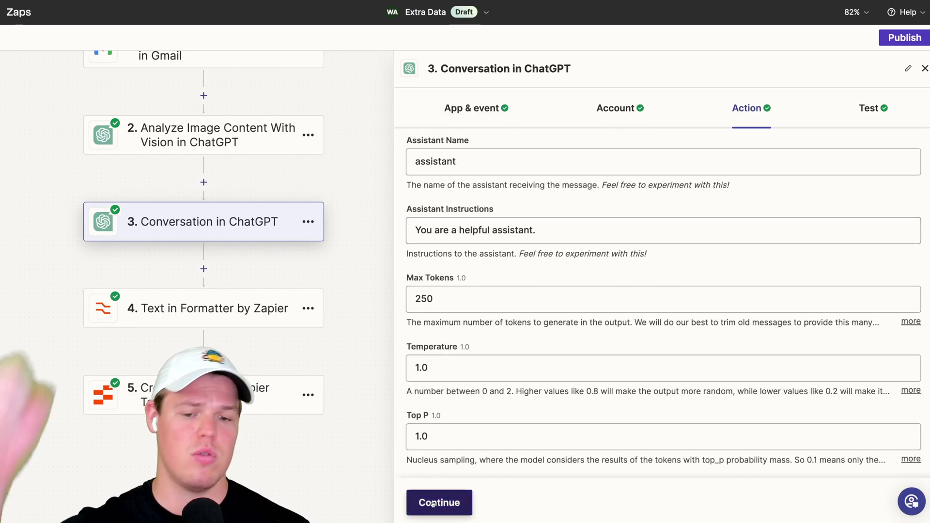
pyautogui.click(439, 502)
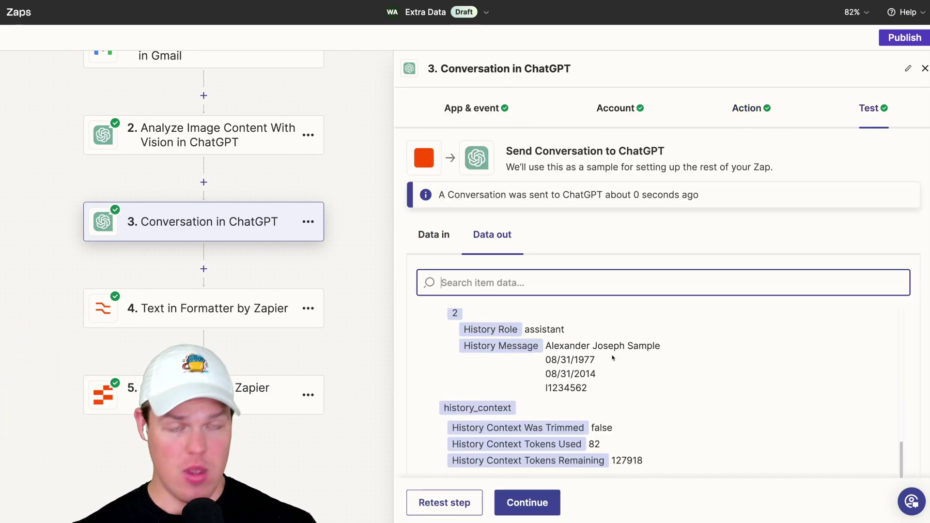
pyautogui.click(290, 315)
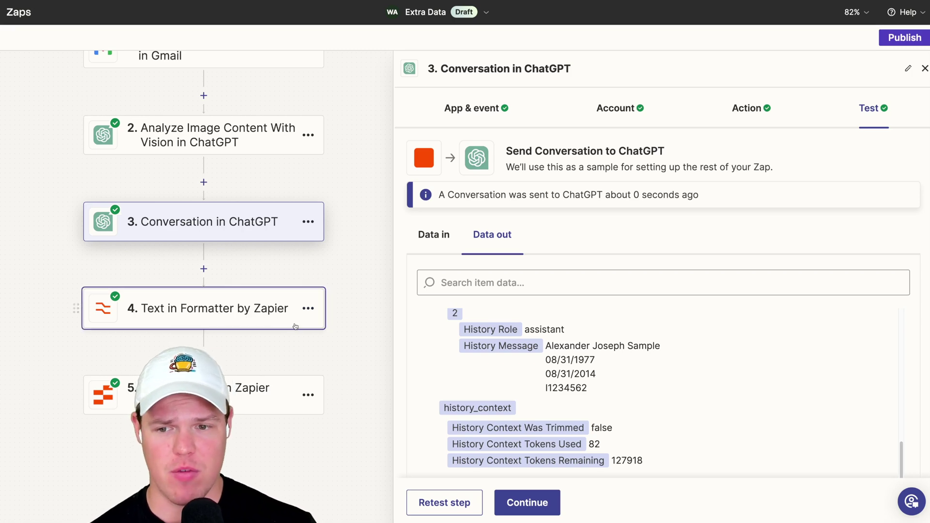
# Step: Replace the Formatter split input with step 3 ChatGPT Reply, then retest for four clean items
pyautogui.click(245, 315)
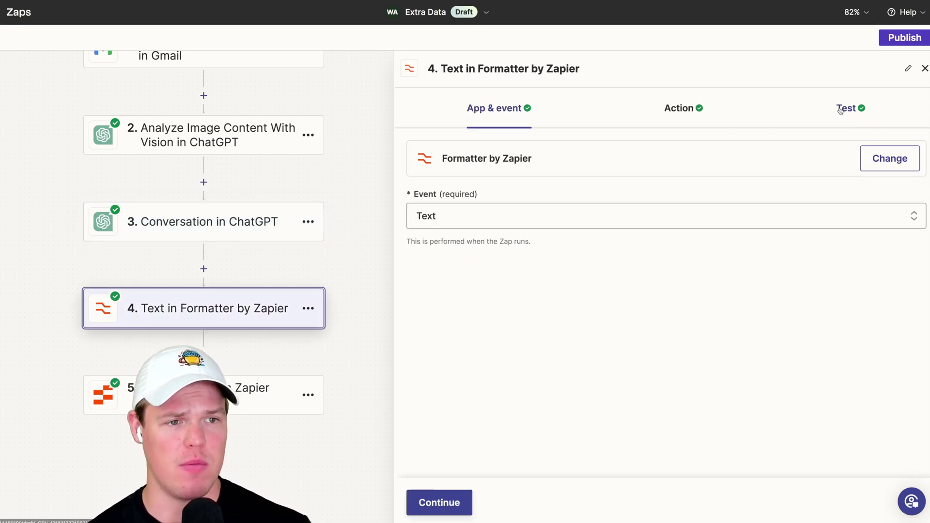
pyautogui.click(681, 108)
pyautogui.click(678, 318)
pyautogui.press('BackSpace')
pyautogui.click(694, 391)
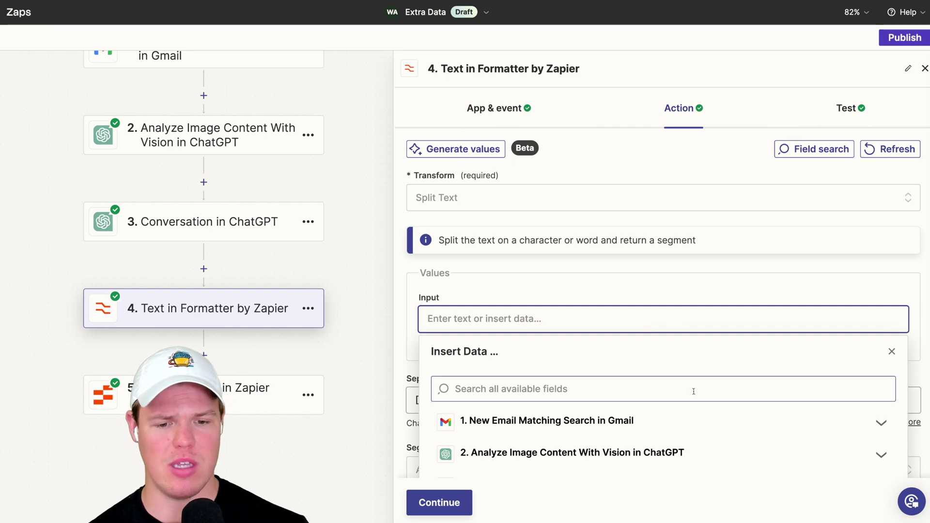
pyautogui.click(587, 446)
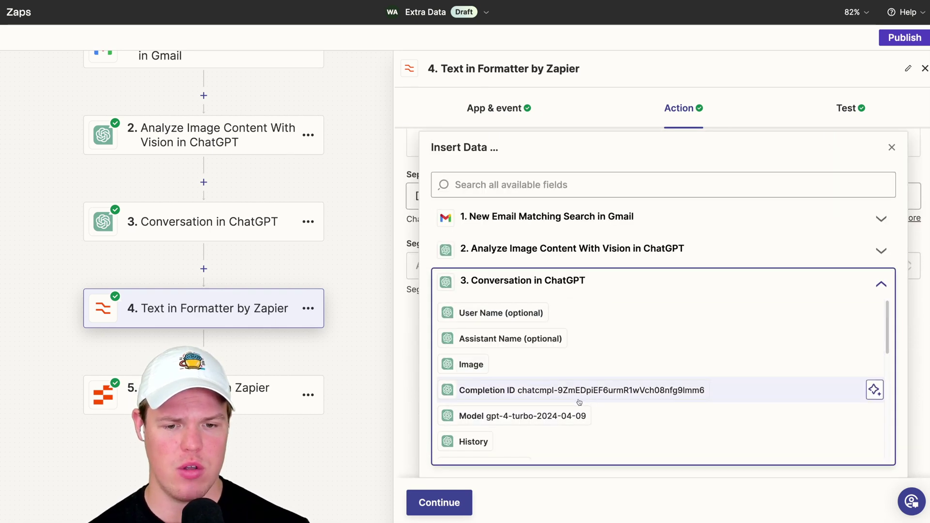
pyautogui.scroll(-1, 580, 402)
pyautogui.click(606, 400)
pyautogui.click(710, 286)
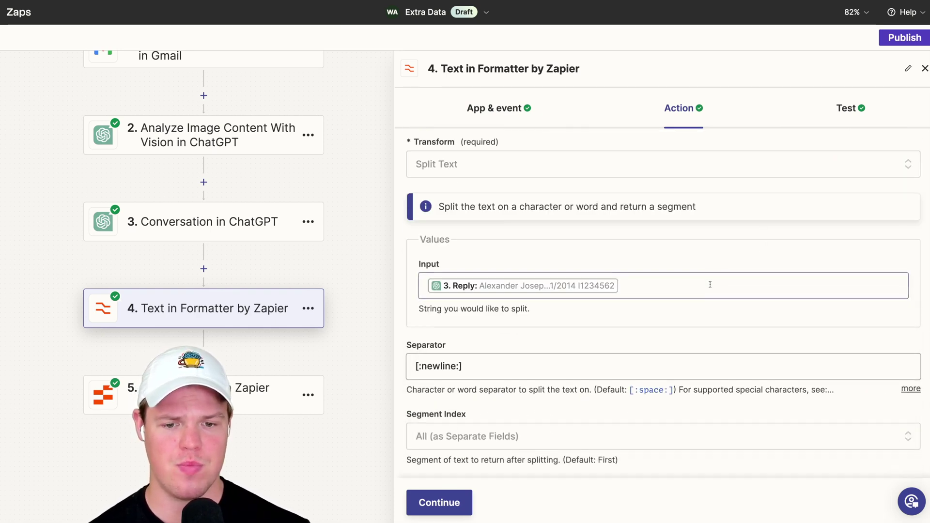
pyautogui.click(466, 502)
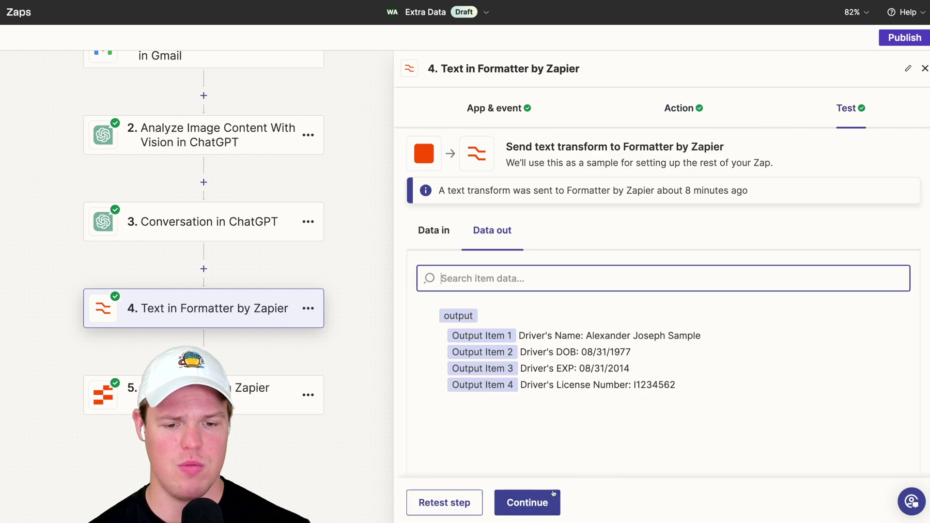
pyautogui.click(467, 504)
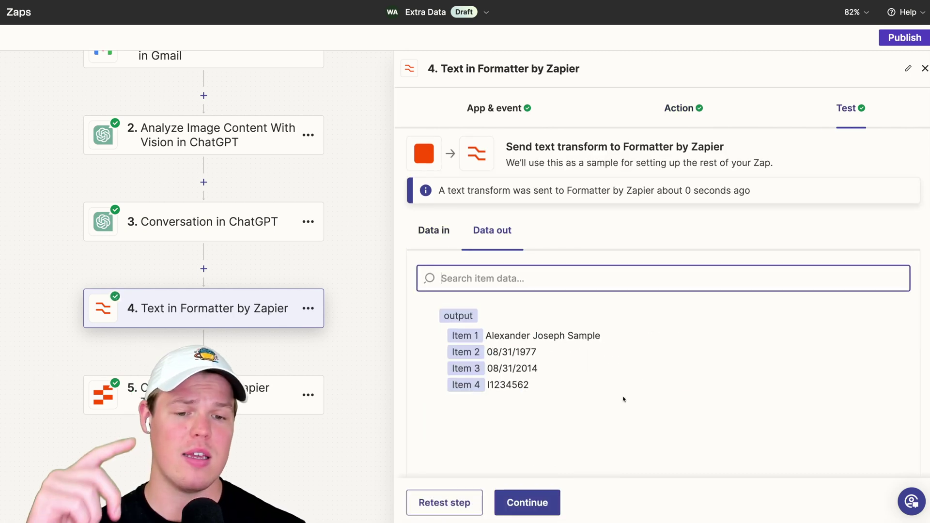